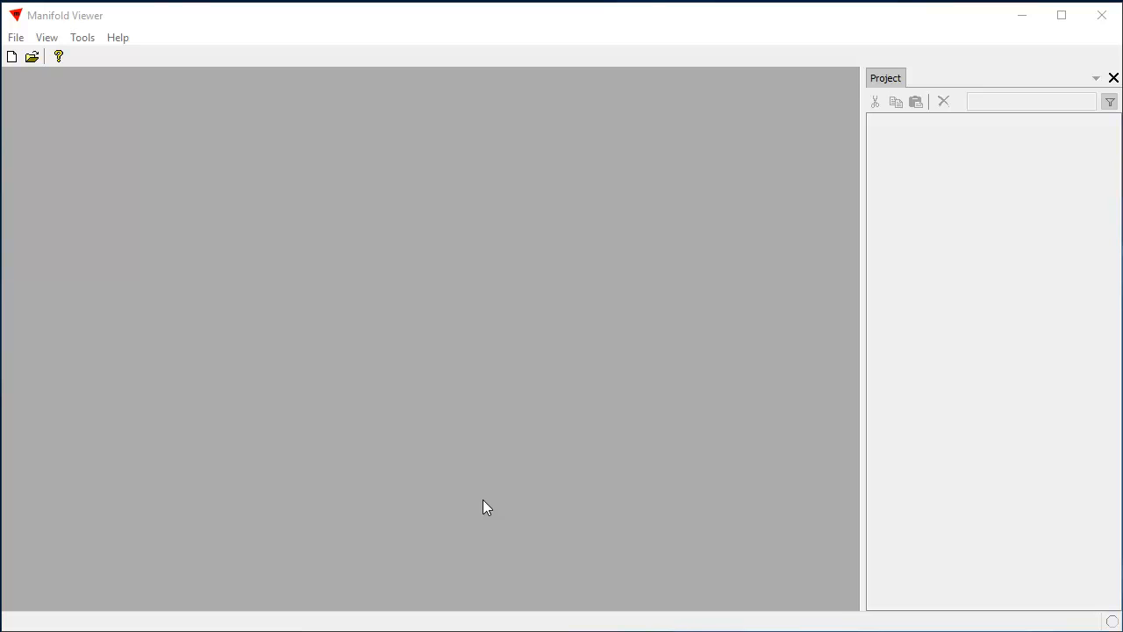
- Open the GADM.map project from the data folder and display its GADM drawing
click(19, 38)
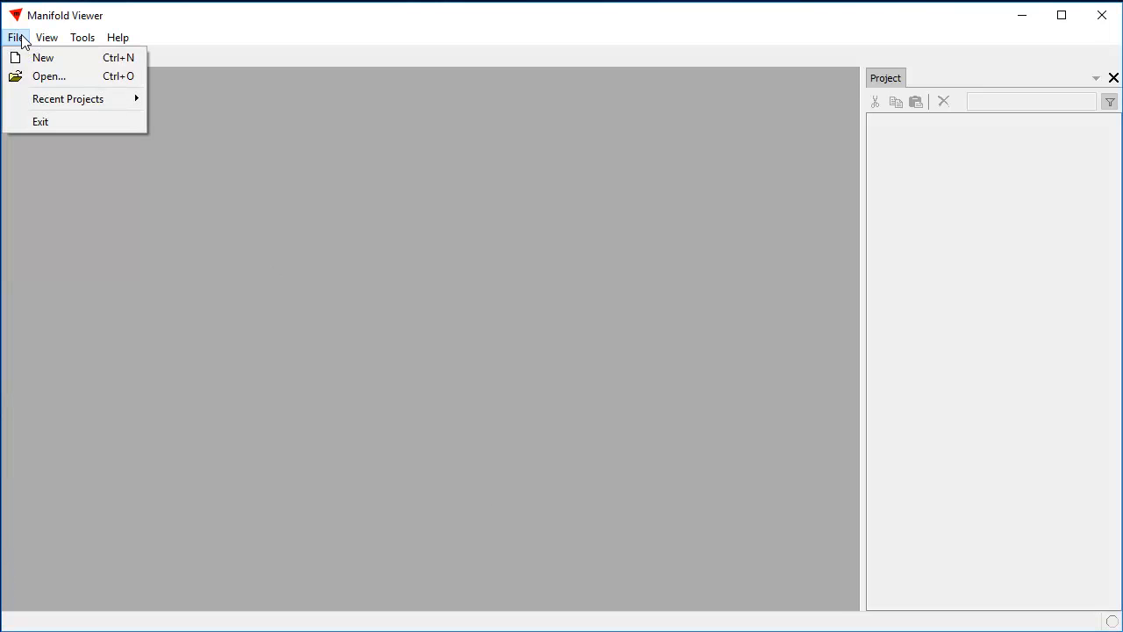
click(42, 77)
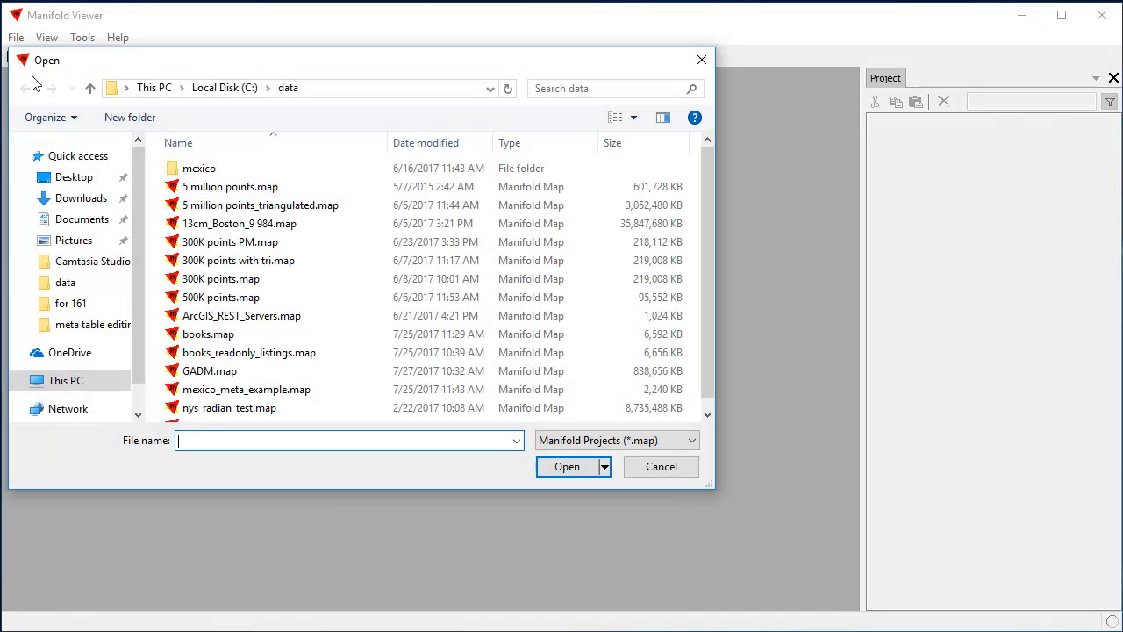
click(207, 374)
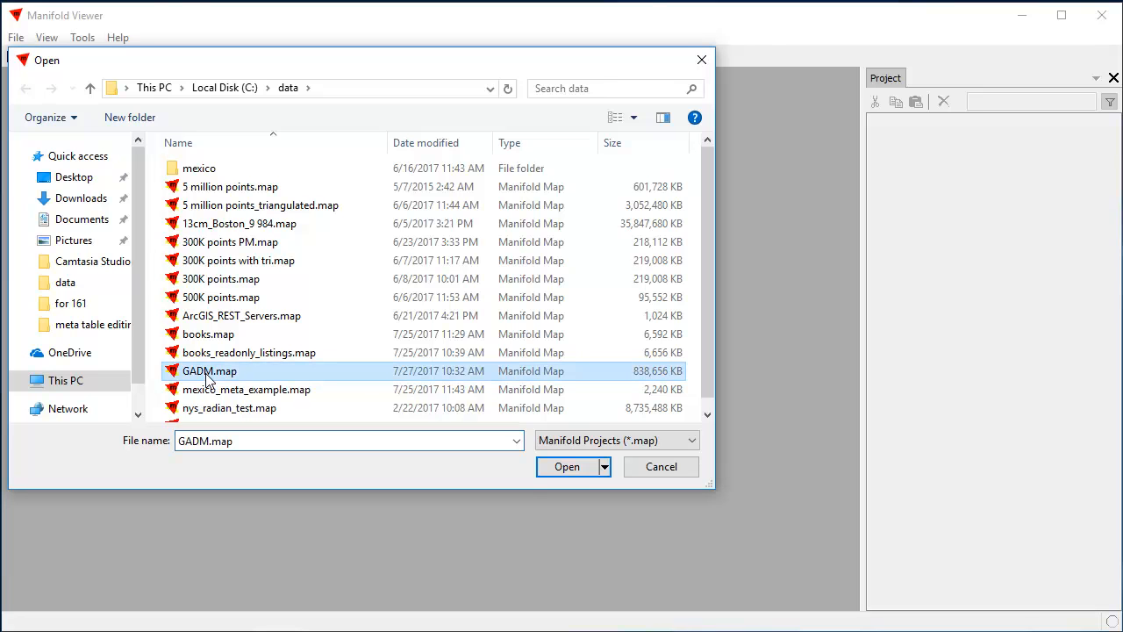
click(576, 472)
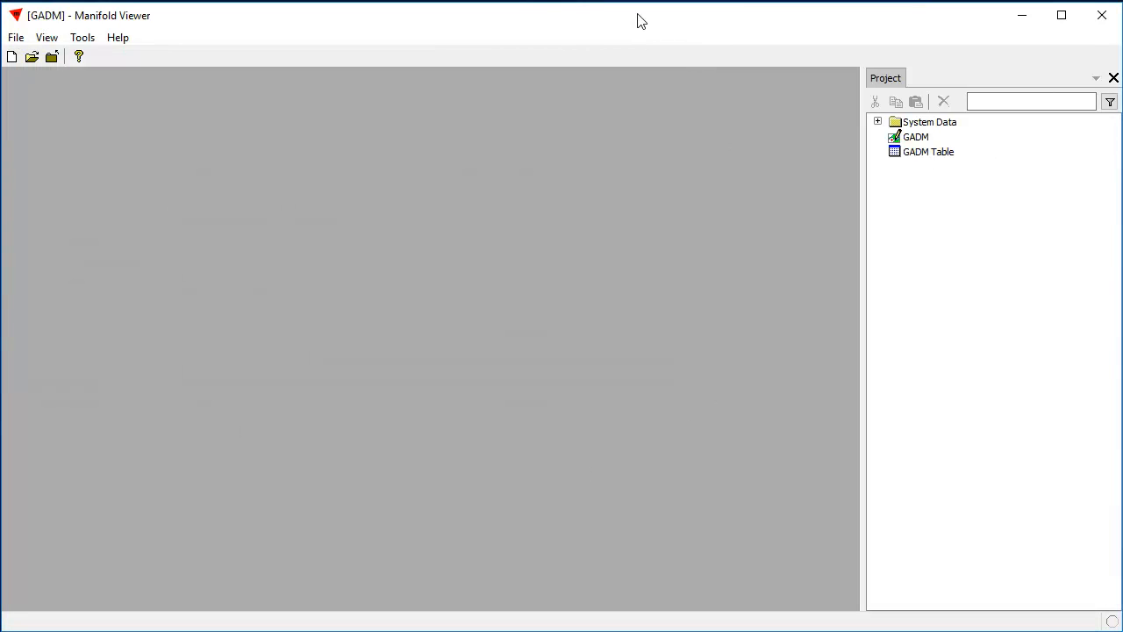
double_click(912, 138)
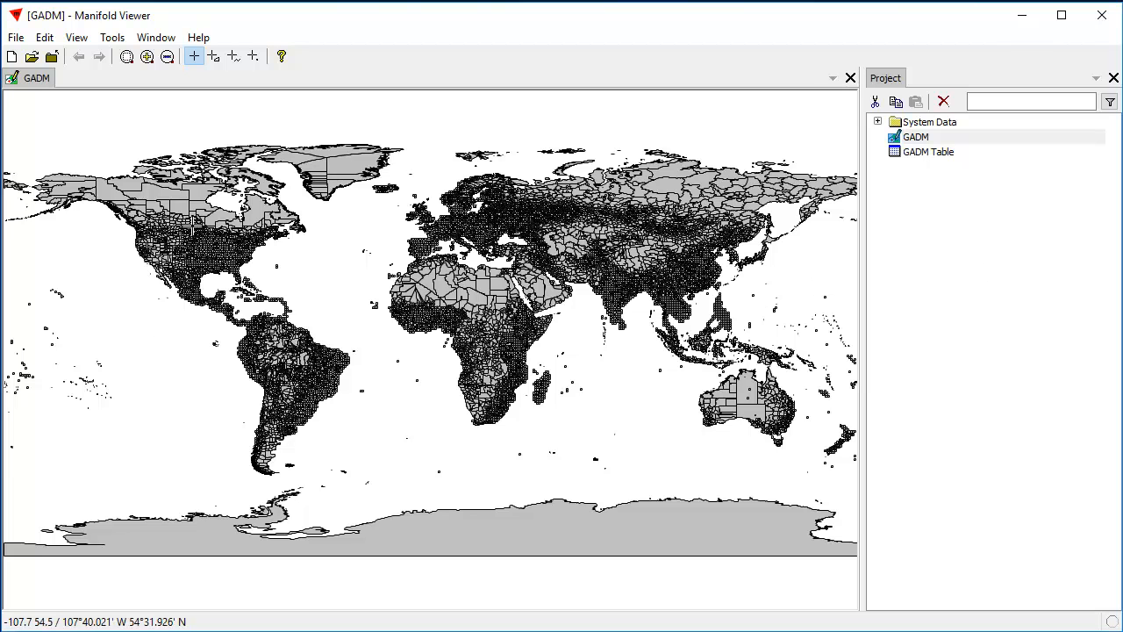
- Look over Africa in the GADM drawing and inspect the drawing's properties, leaving them as they are
scroll(231, 266, up, 2)
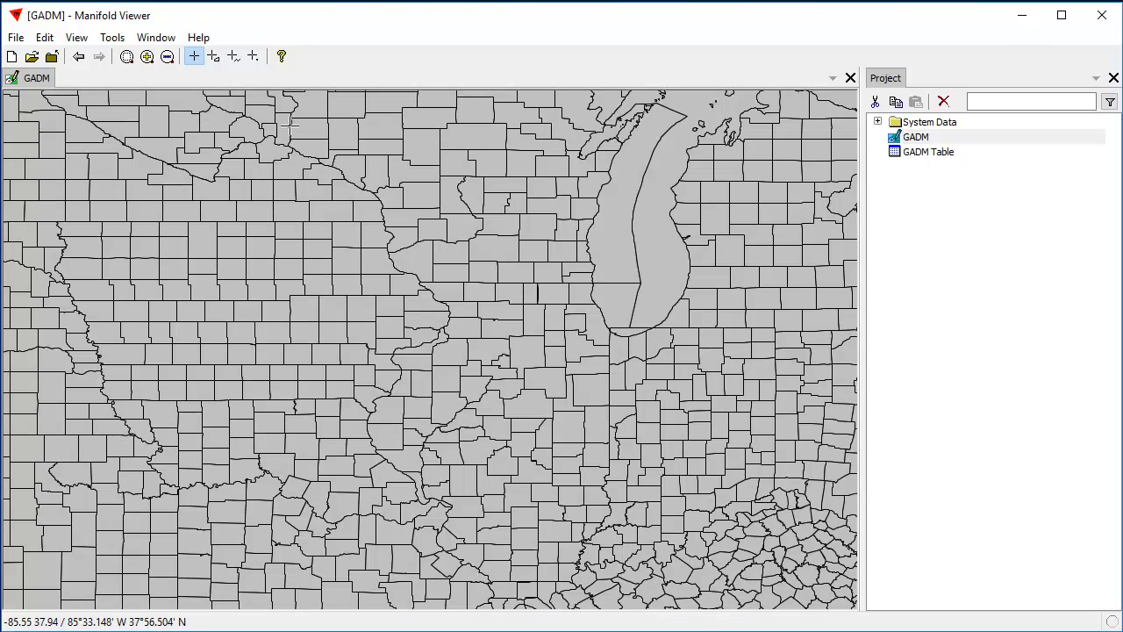
click(78, 57)
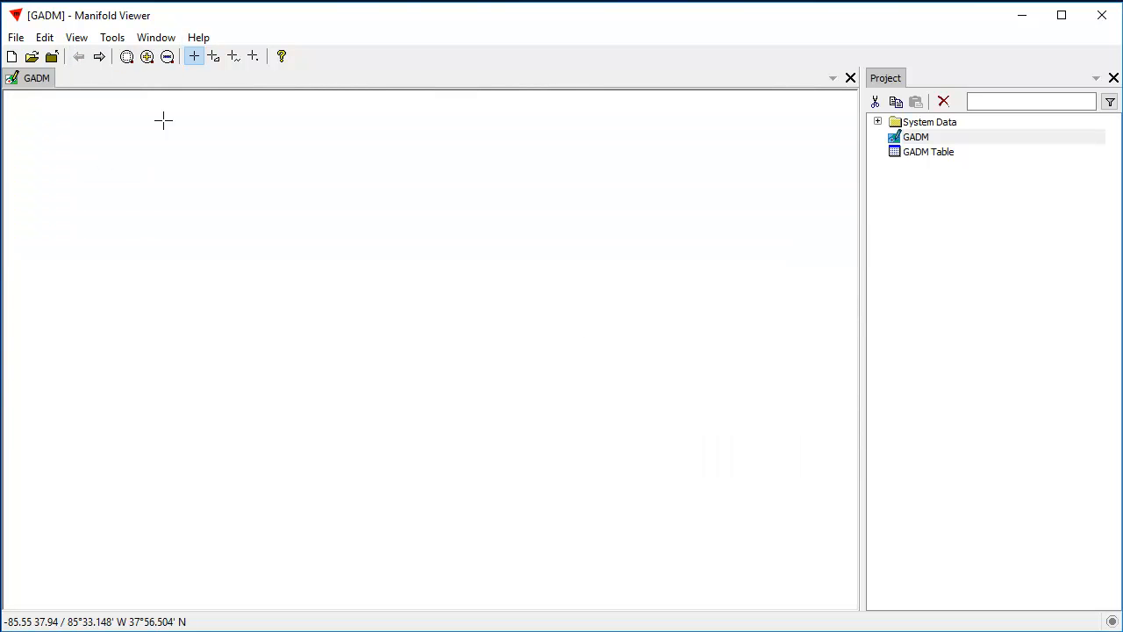
drag(391, 257, 553, 430)
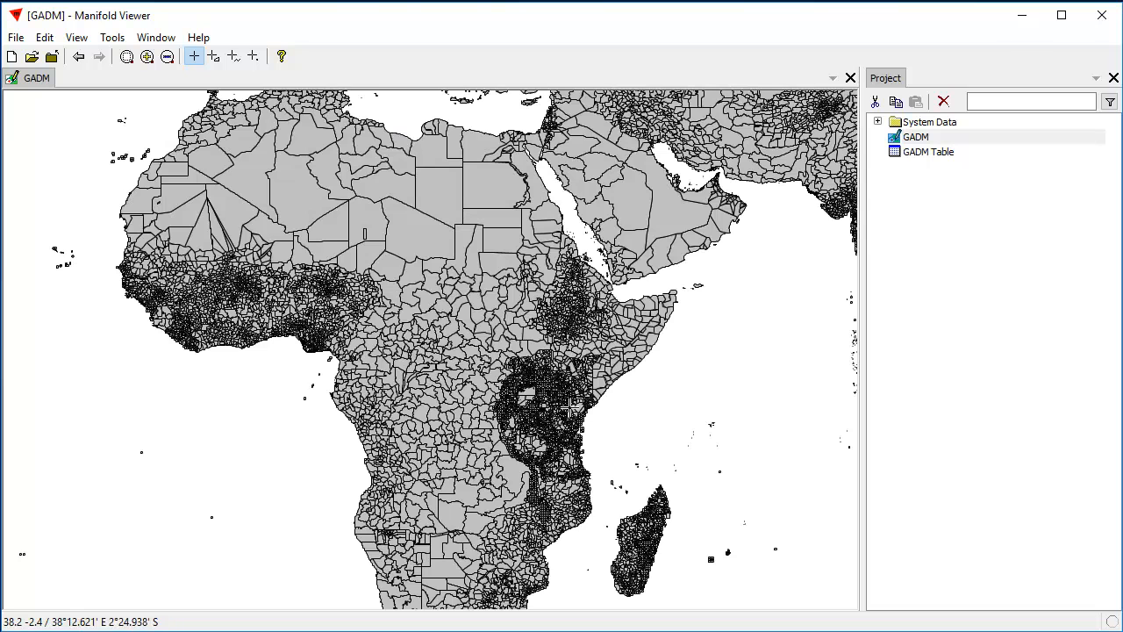
drag(103, 159, 745, 577)
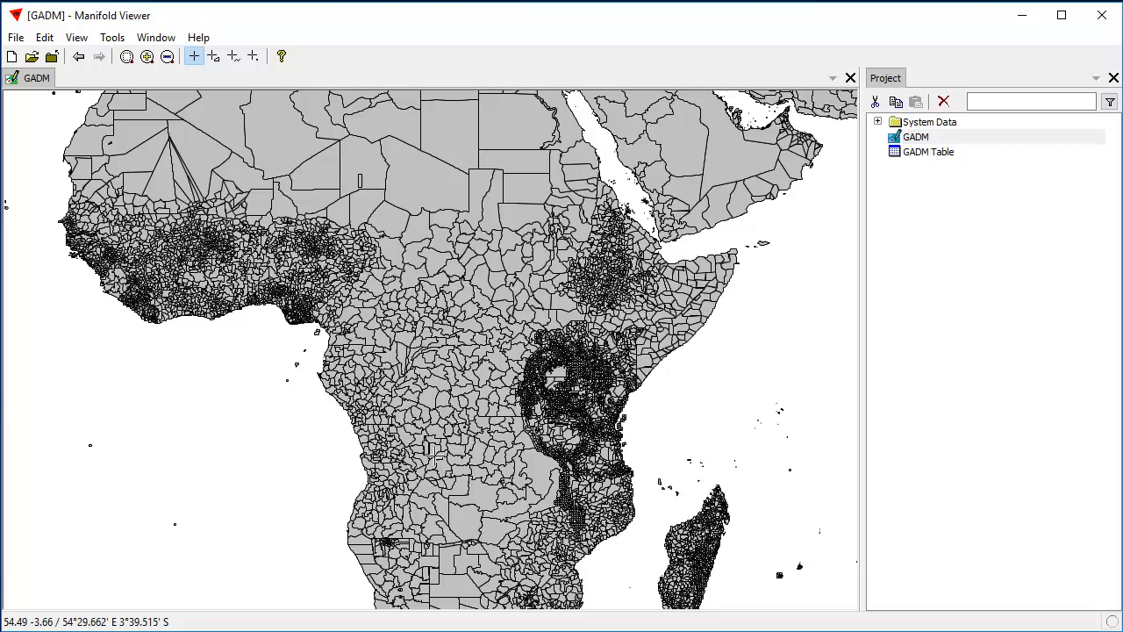
right_click(913, 139)
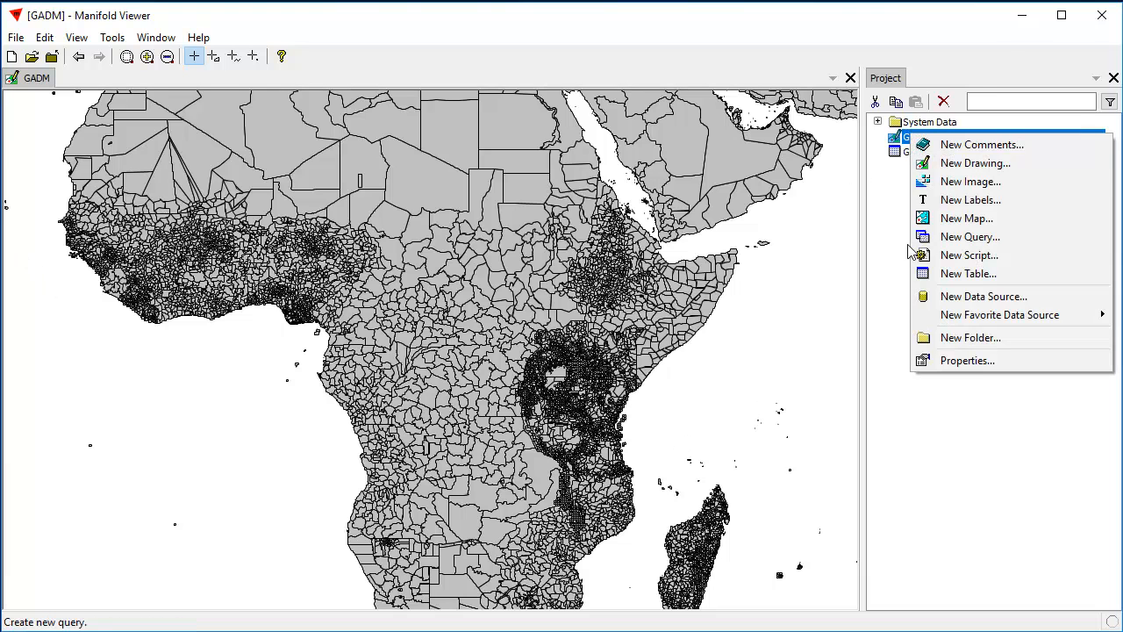
click(967, 360)
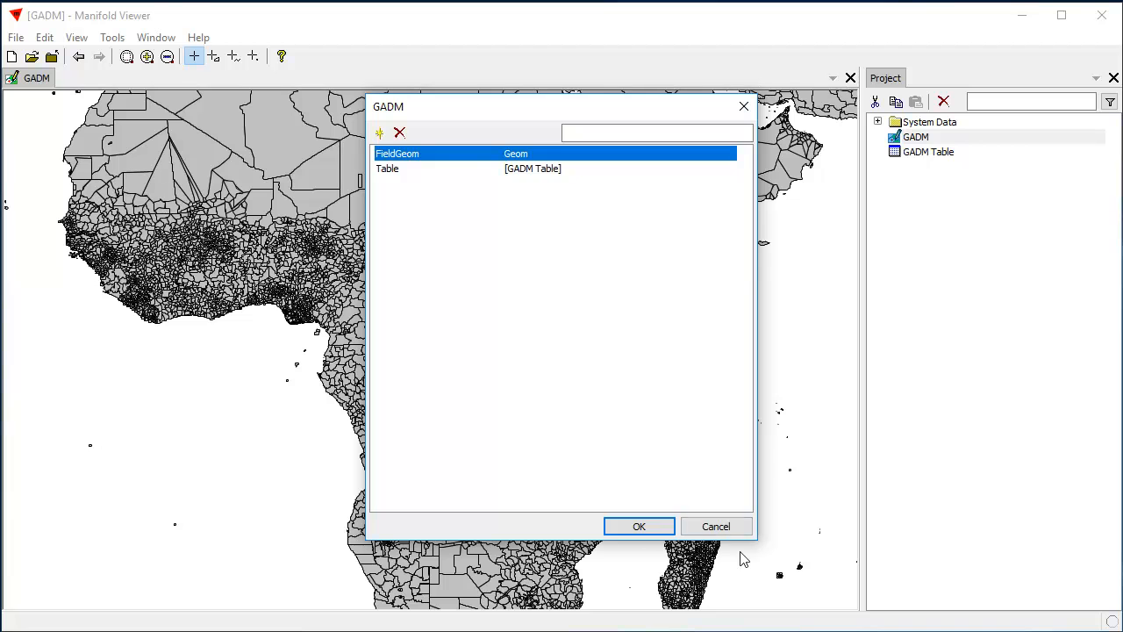
click(717, 527)
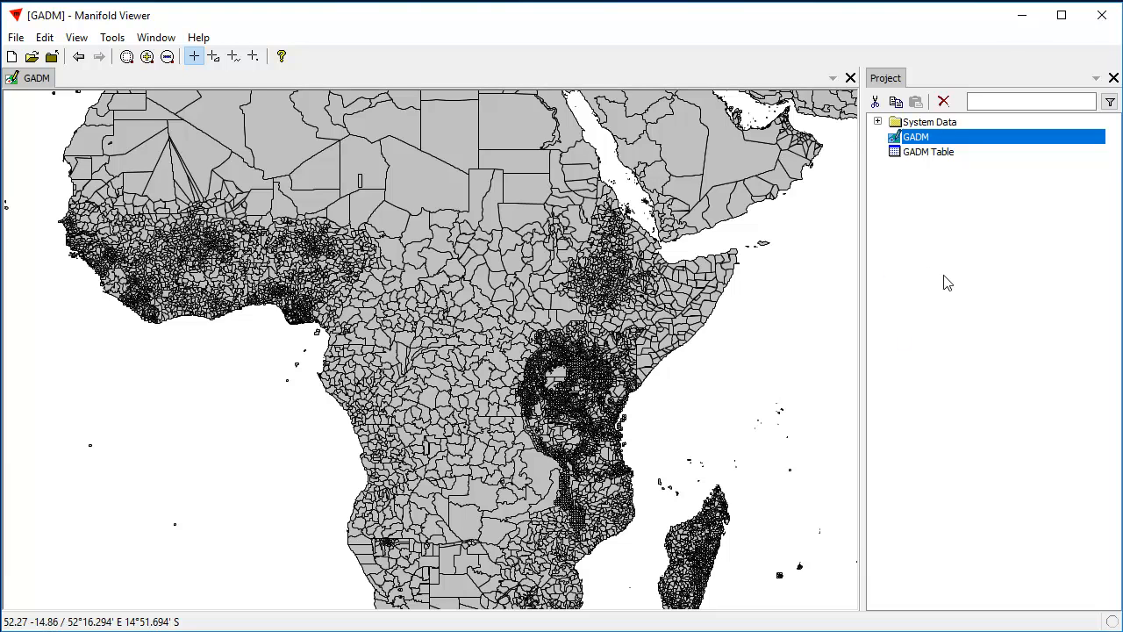
right_click(917, 138)
click(951, 364)
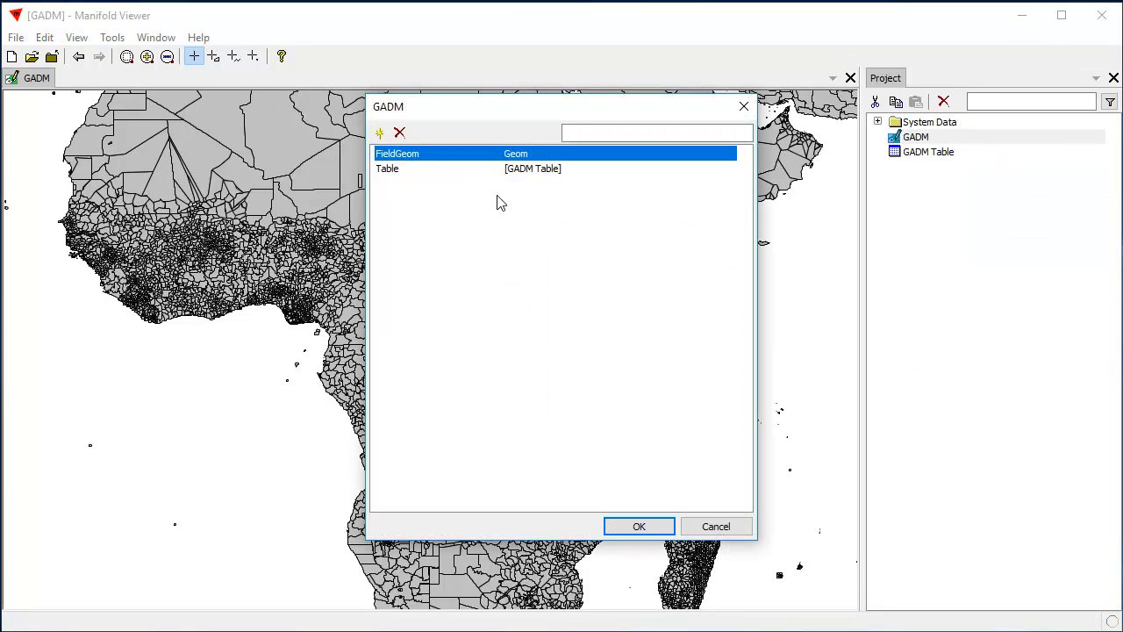
click(715, 526)
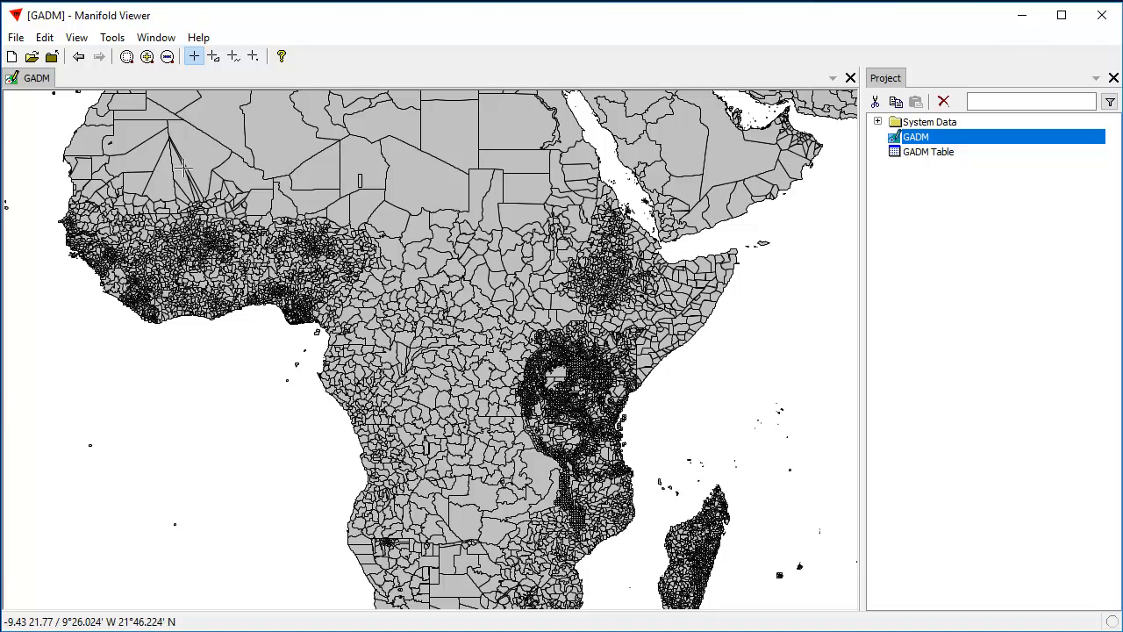
- Set the GADM drawing's fill color to light orange in its style and apply it
click(44, 37)
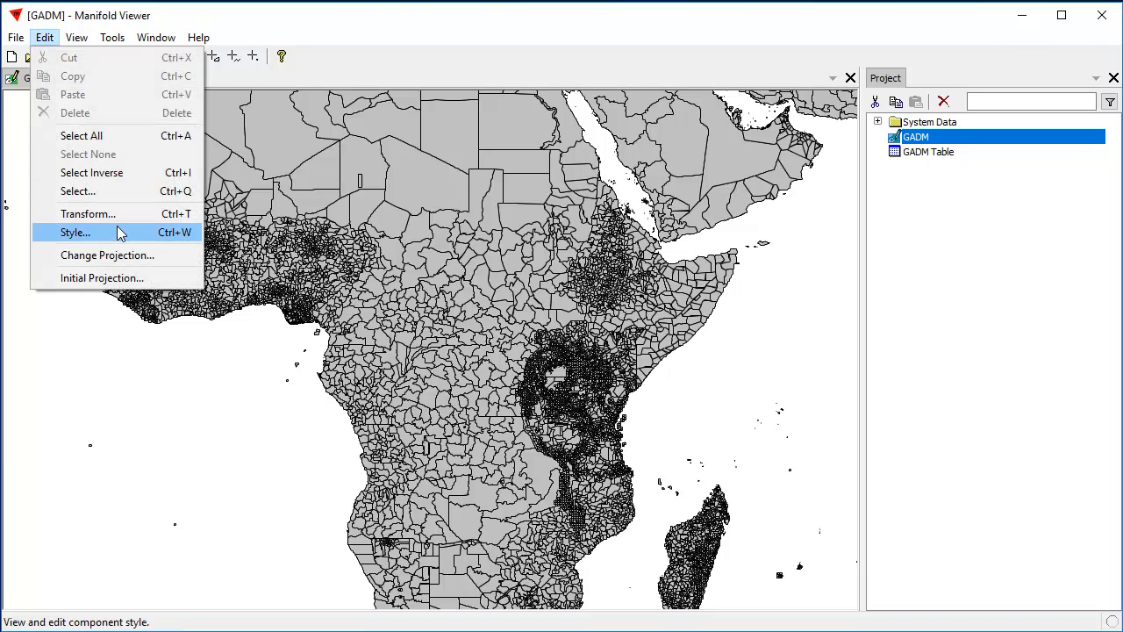
click(120, 234)
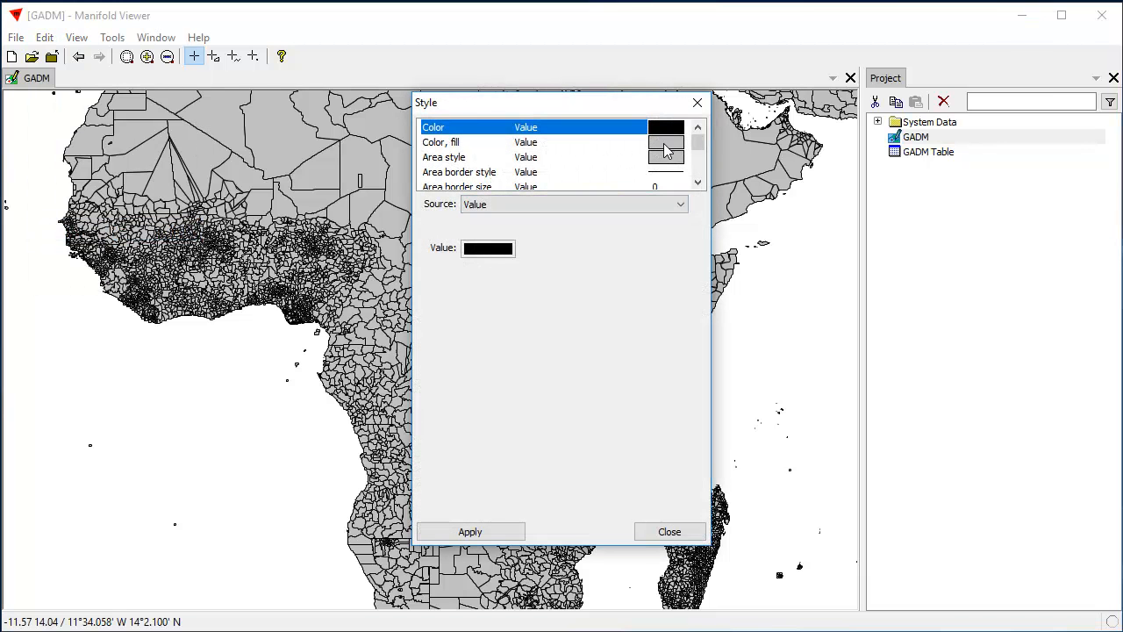
click(663, 144)
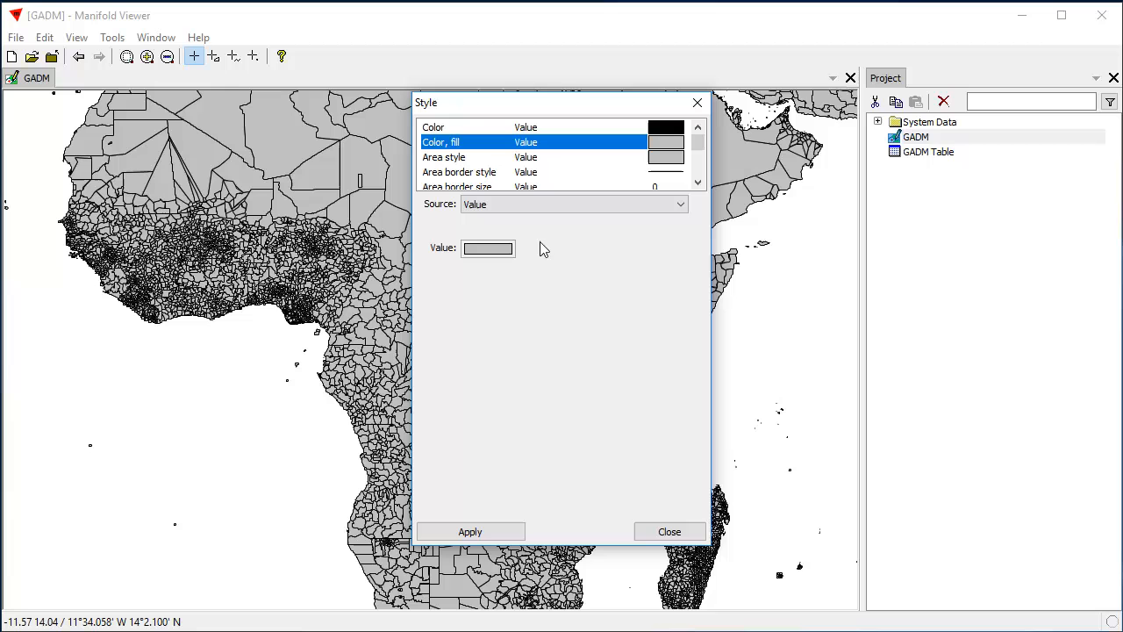
click(485, 250)
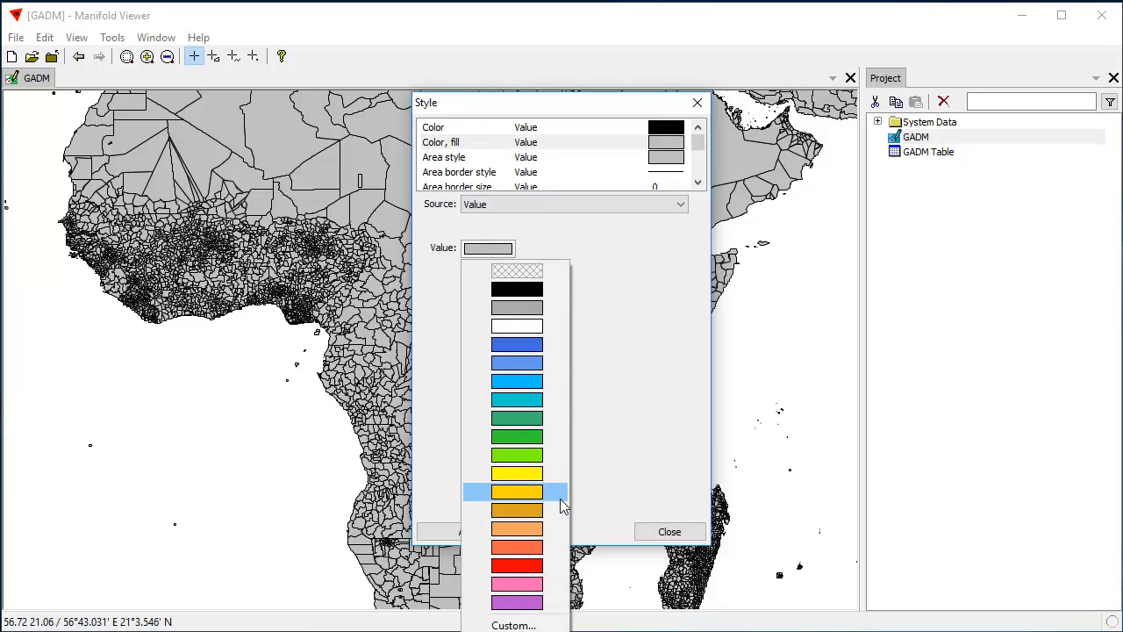
click(511, 529)
click(501, 532)
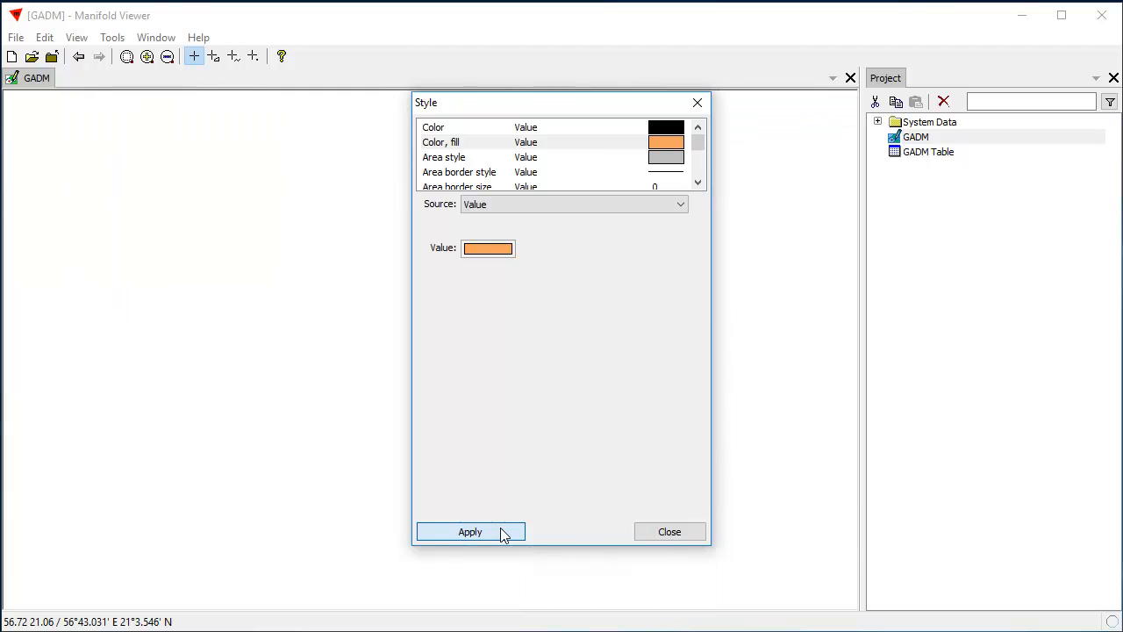
click(669, 532)
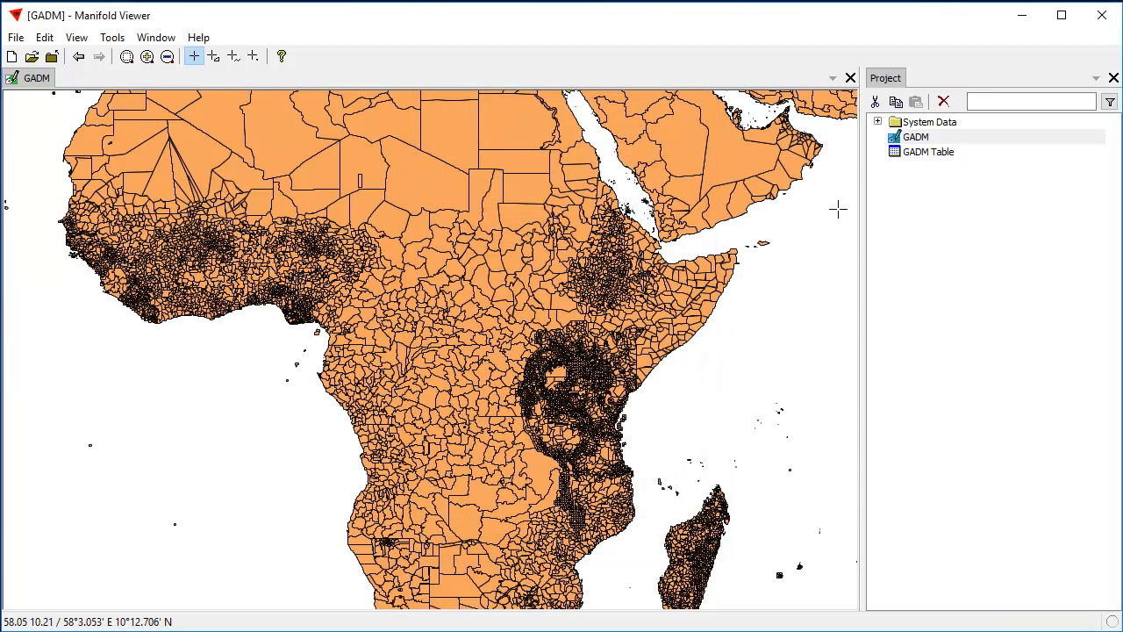
- Check the StyleColorBack entry in the GADM drawing's properties
right_click(920, 137)
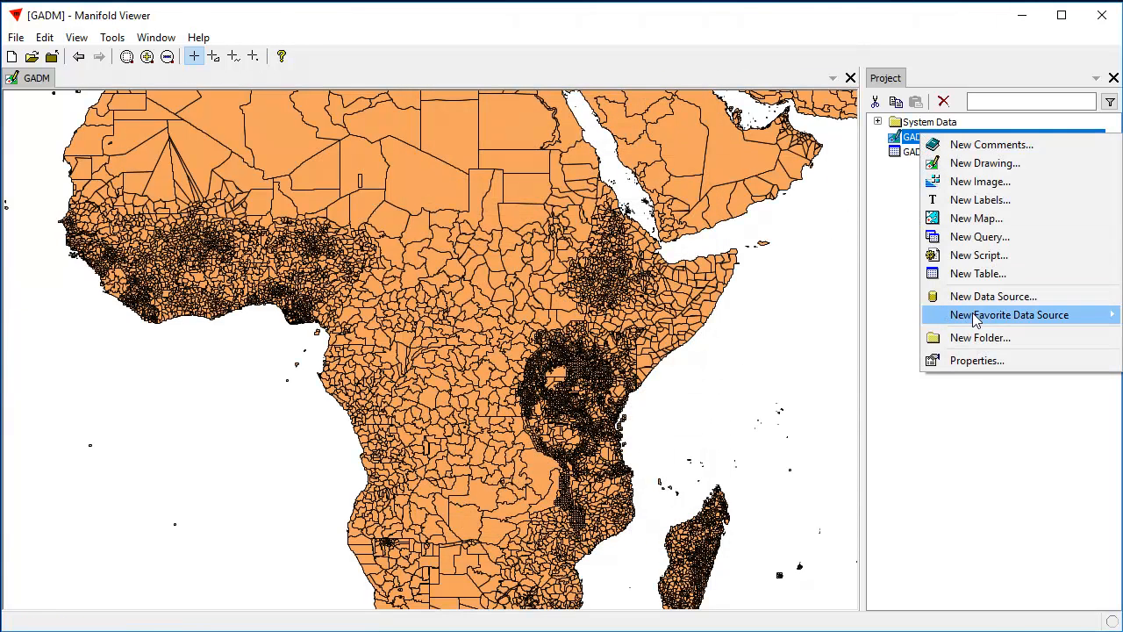
click(989, 365)
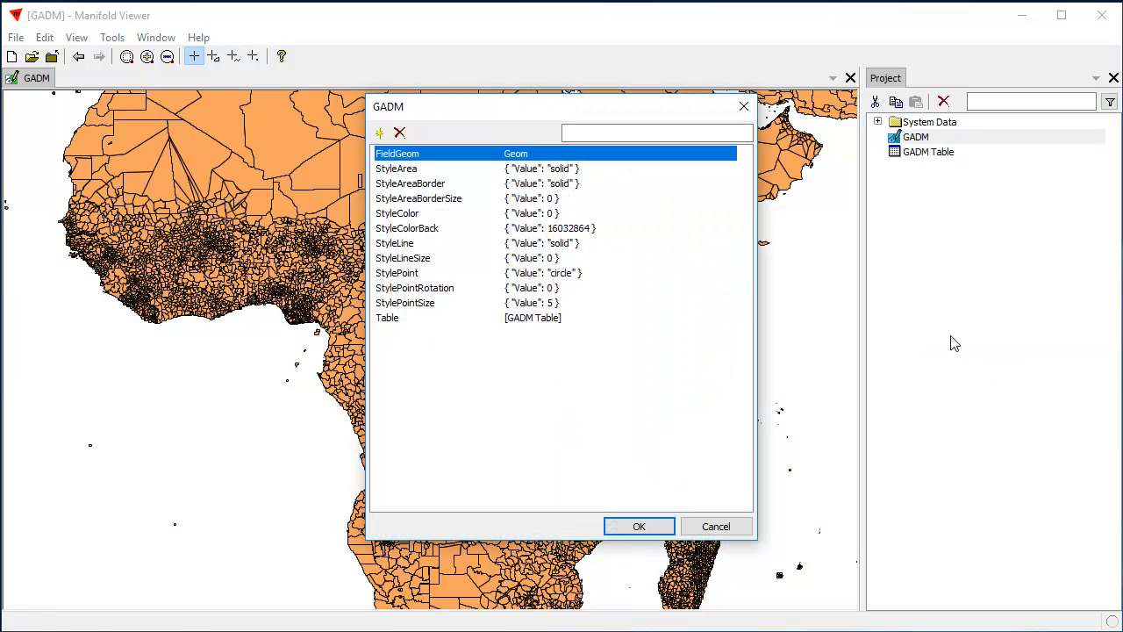
click(467, 230)
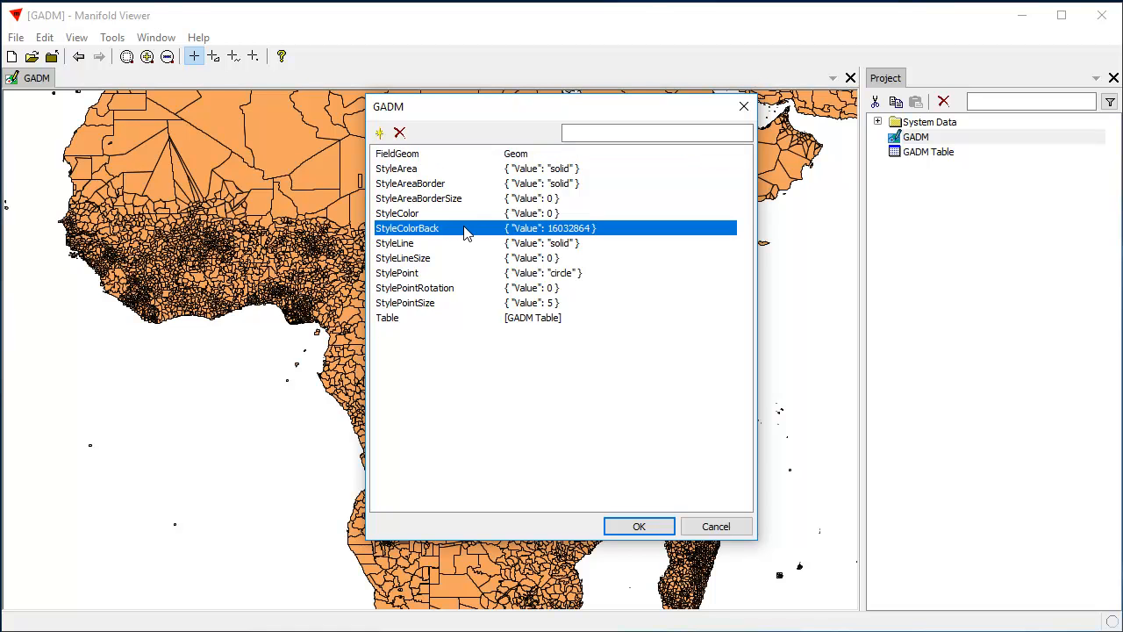
click(718, 527)
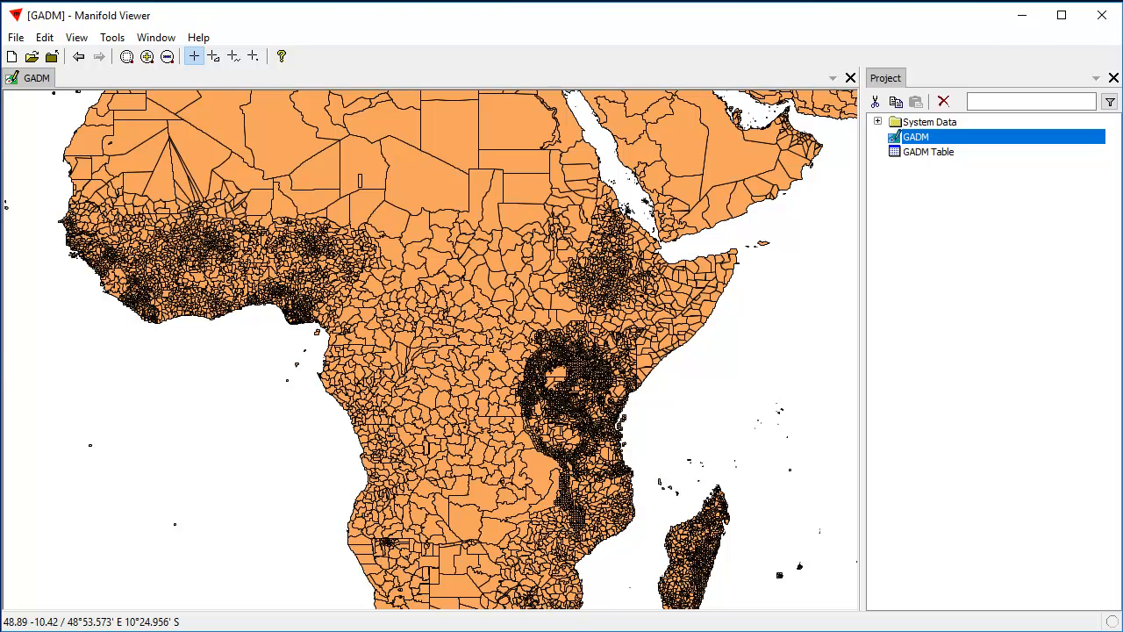
- Switch to Radian Studio and copy the full StyleColorBack value from the properties of the Gadm_v0dot9 All drawing
key(alt+Tab)
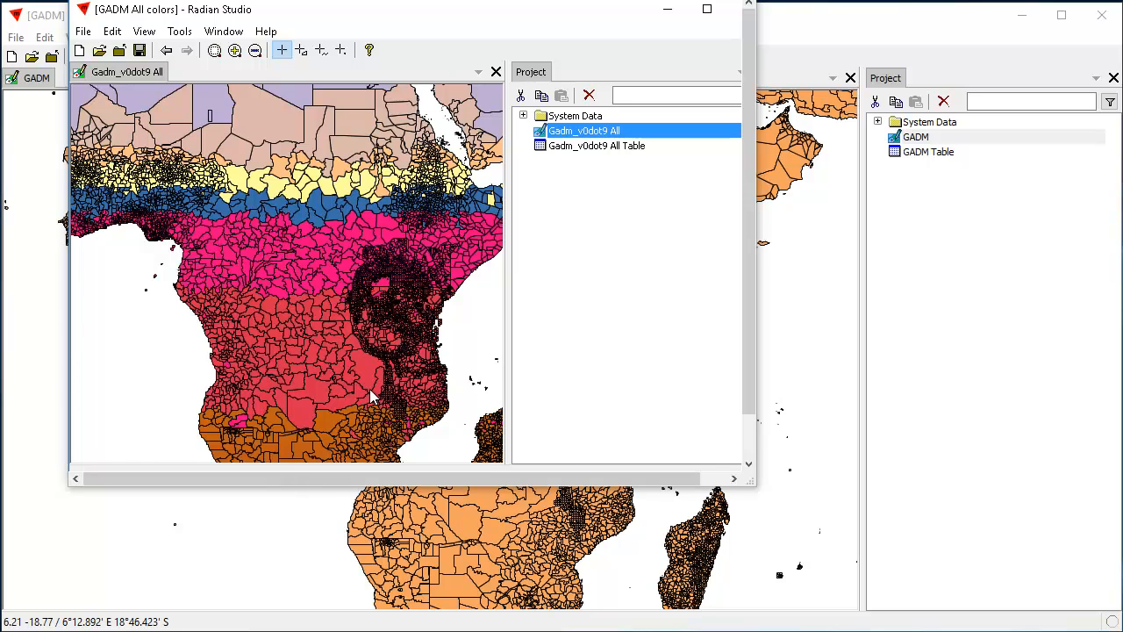
click(580, 133)
right_click(579, 135)
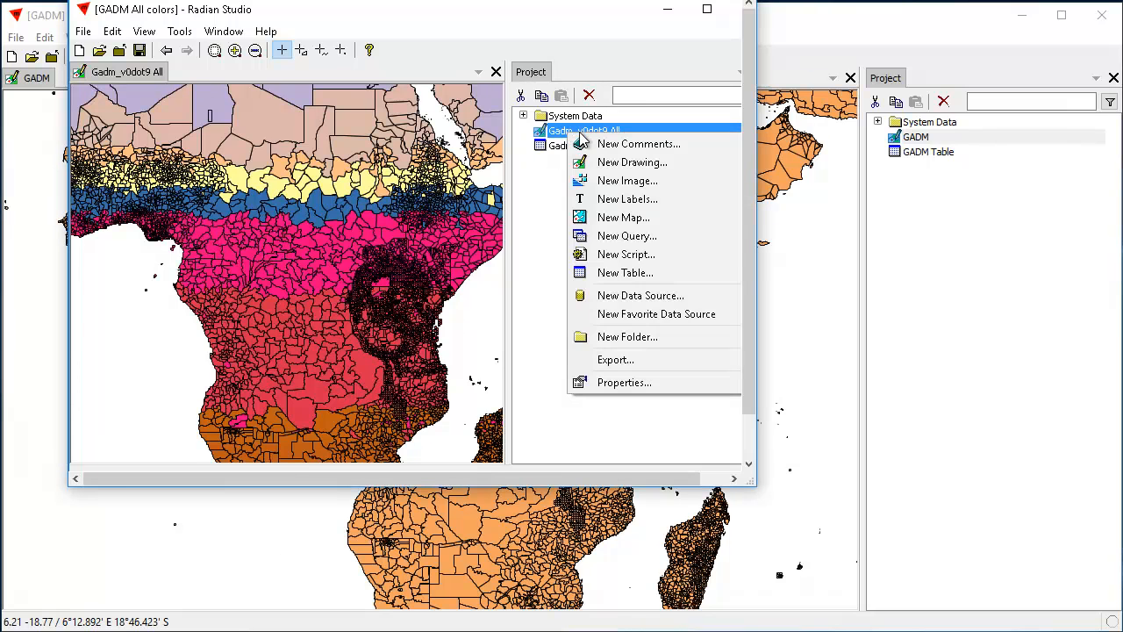
click(626, 383)
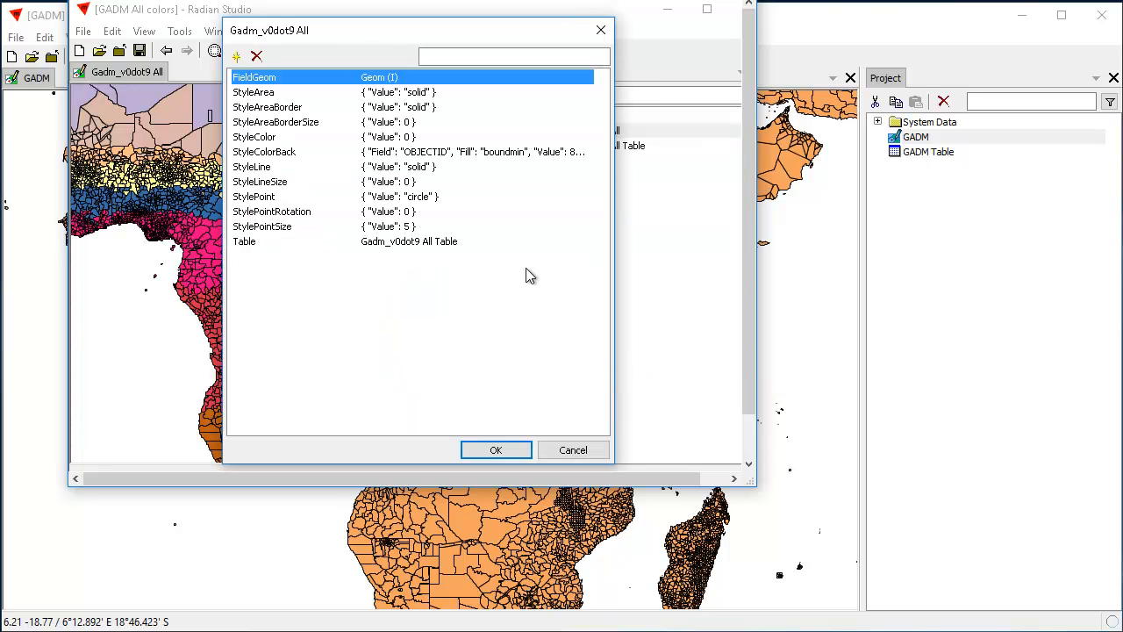
click(416, 153)
click(411, 152)
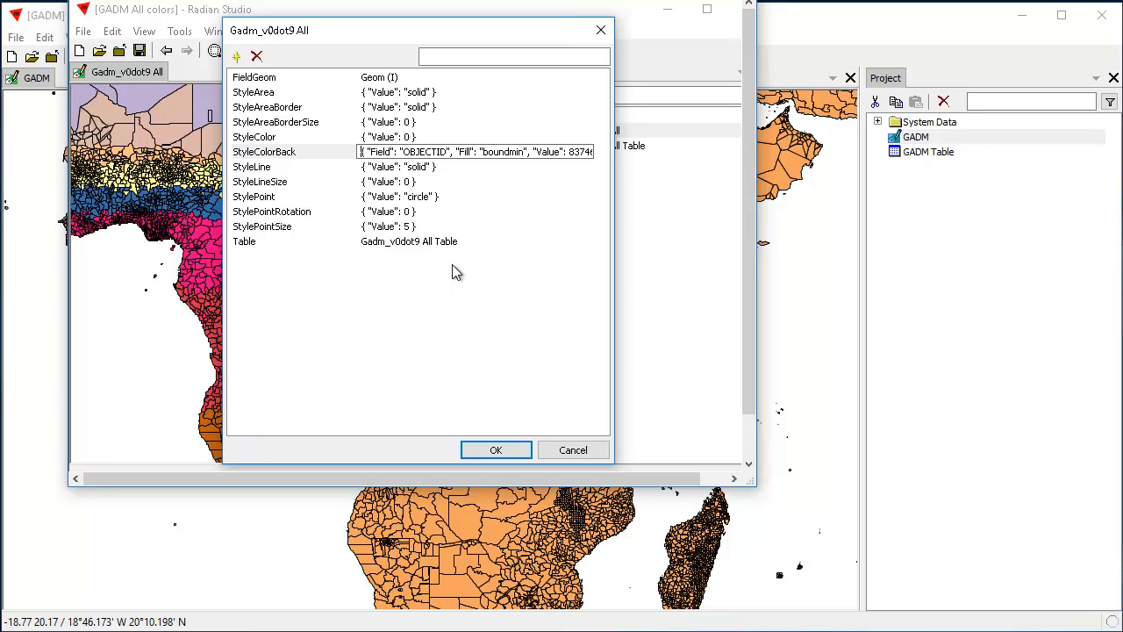
key(ctrl+a)
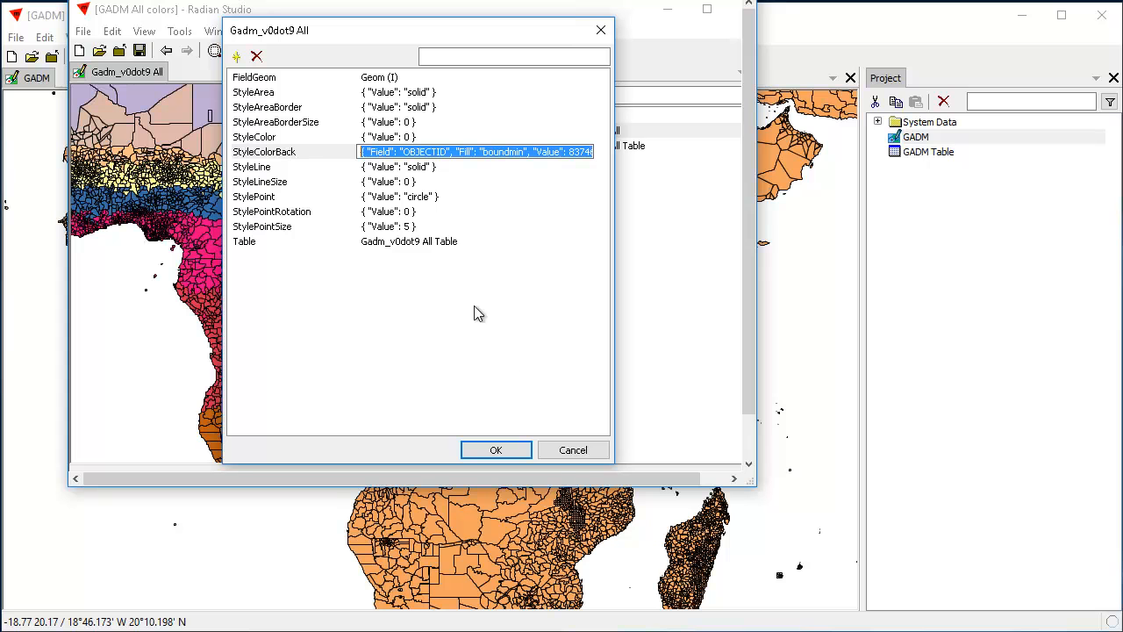
click(572, 451)
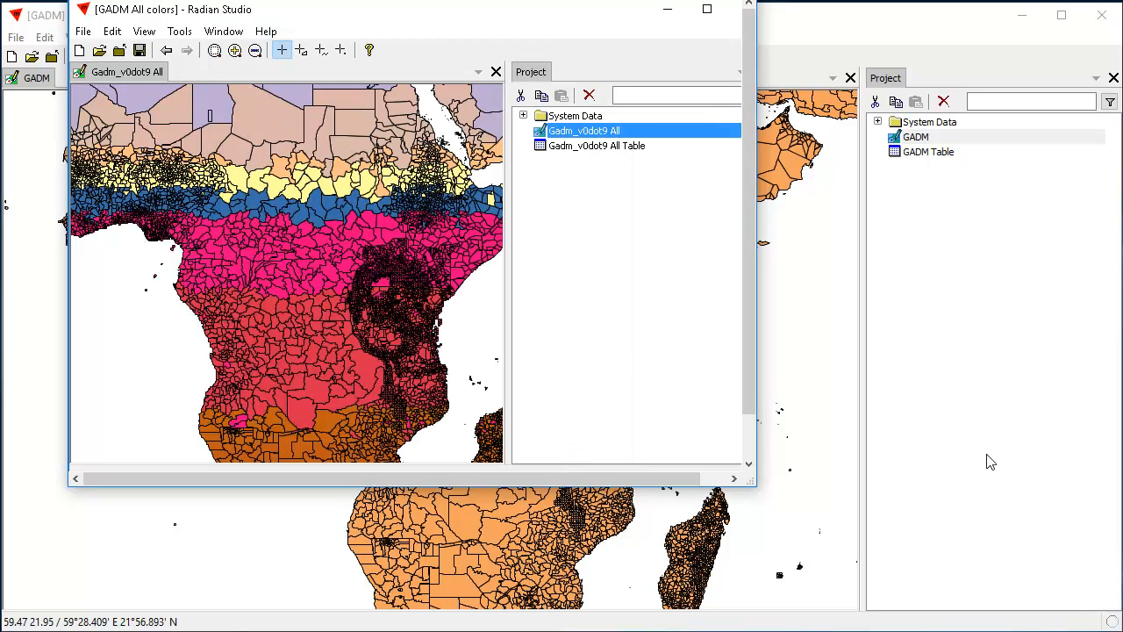
- Switch to Manifold Viewer and replace the StyleColorBack value in the GADM drawing's properties with the copied style value
click(783, 63)
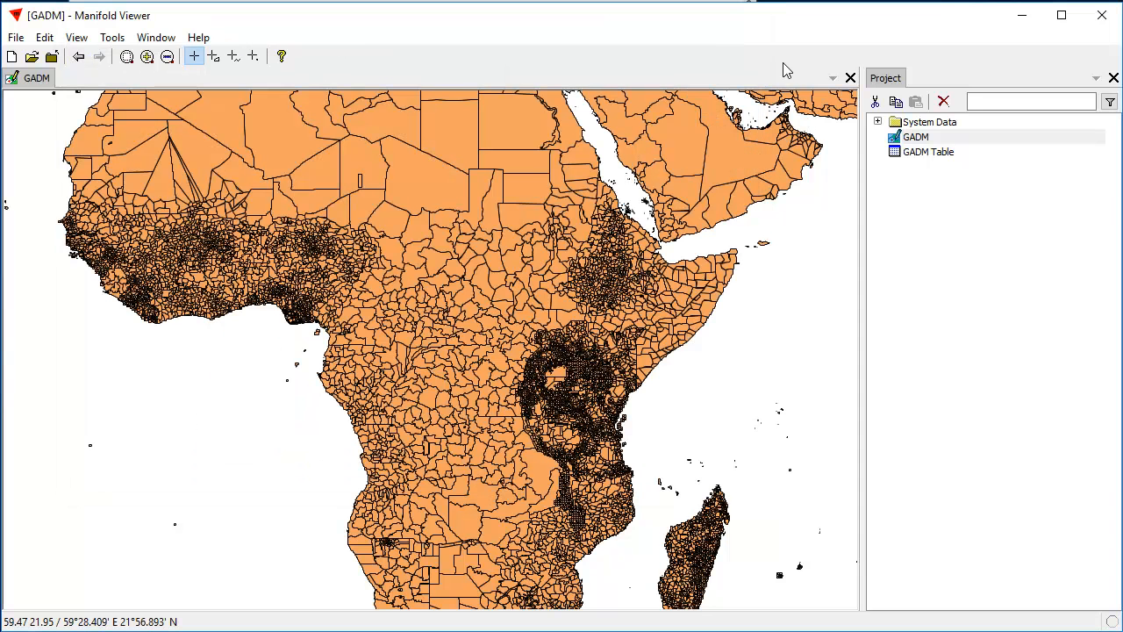
right_click(914, 140)
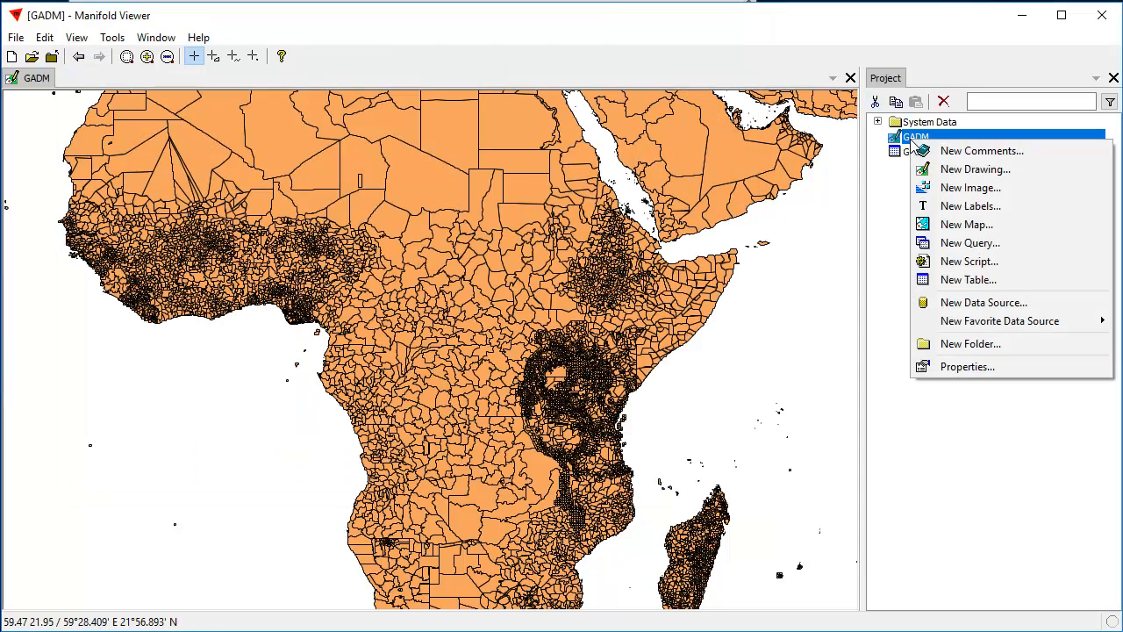
click(952, 368)
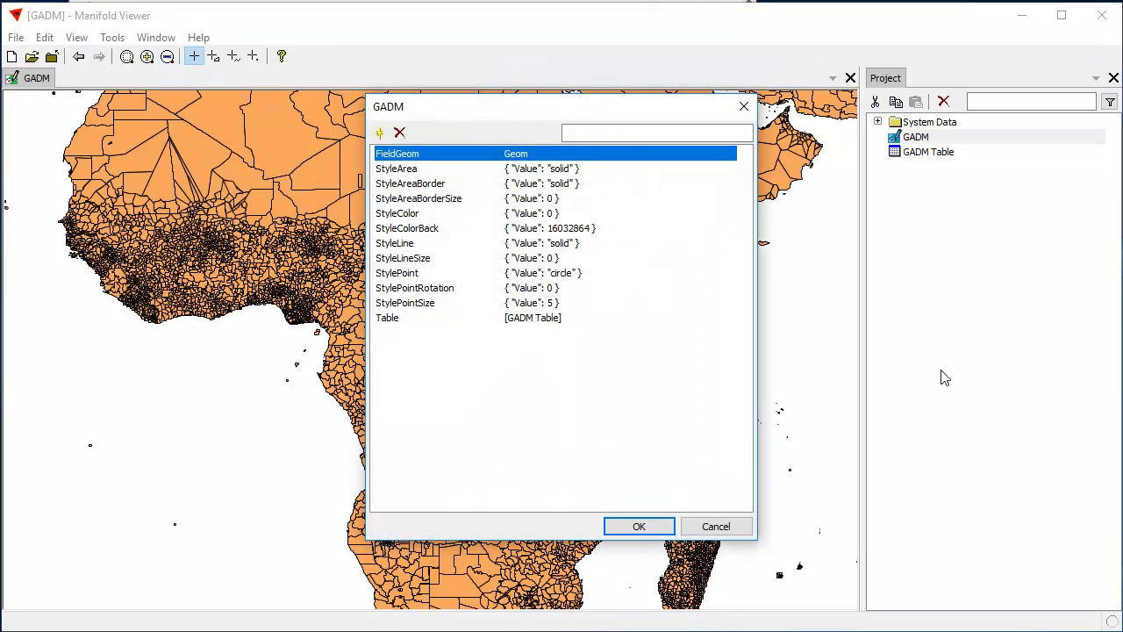
double_click(516, 230)
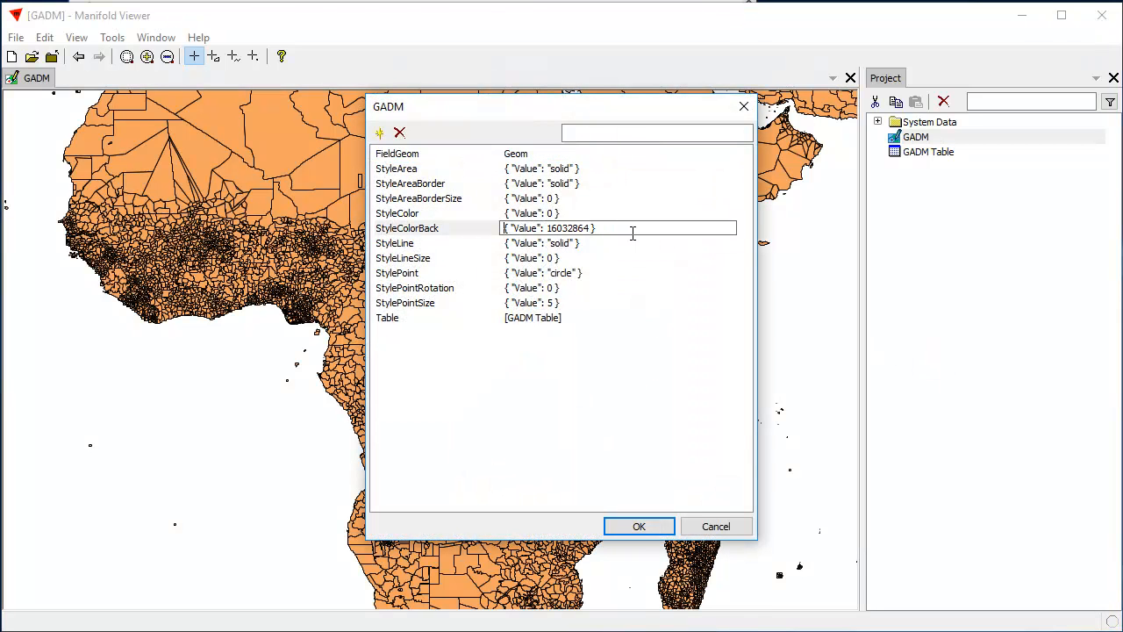
key(ctrl+a)
key(ctrl+v)
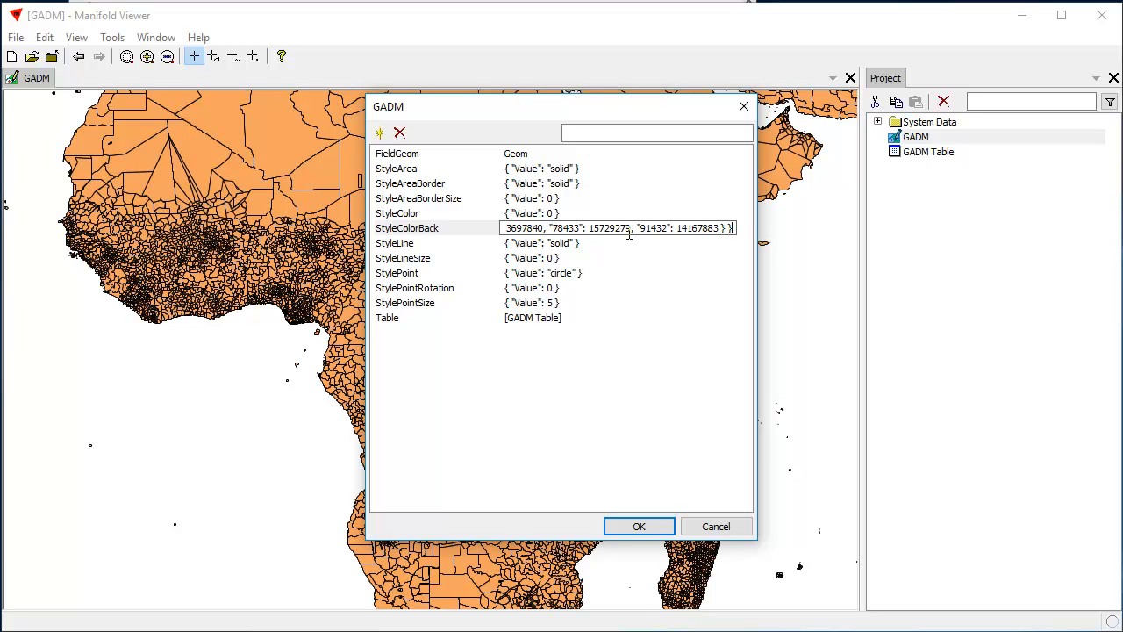
key(Return)
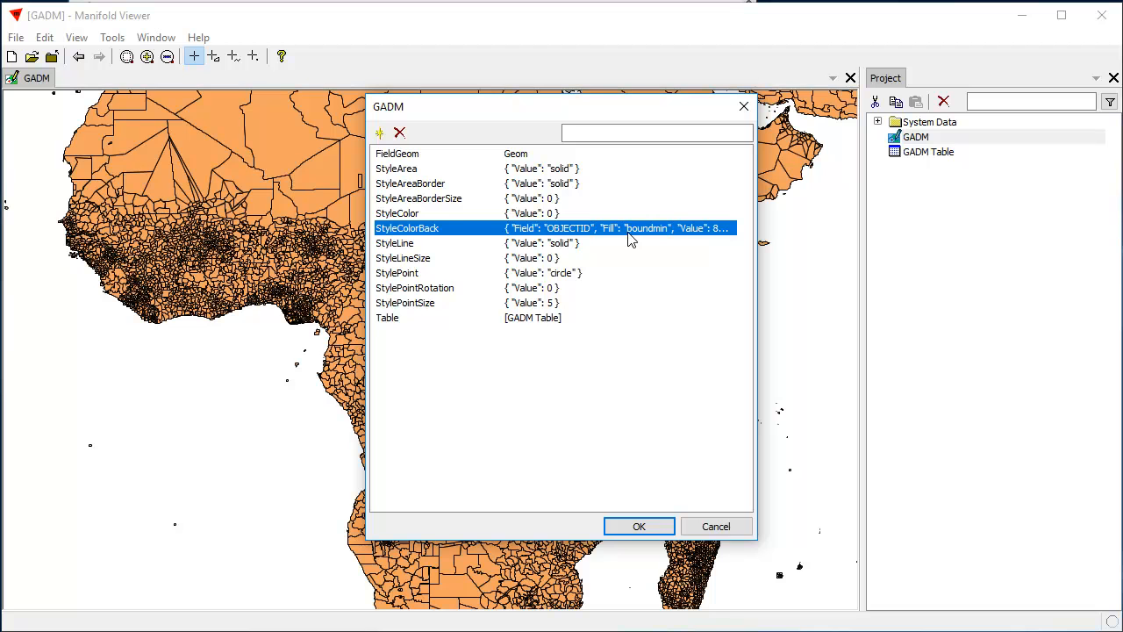
click(633, 529)
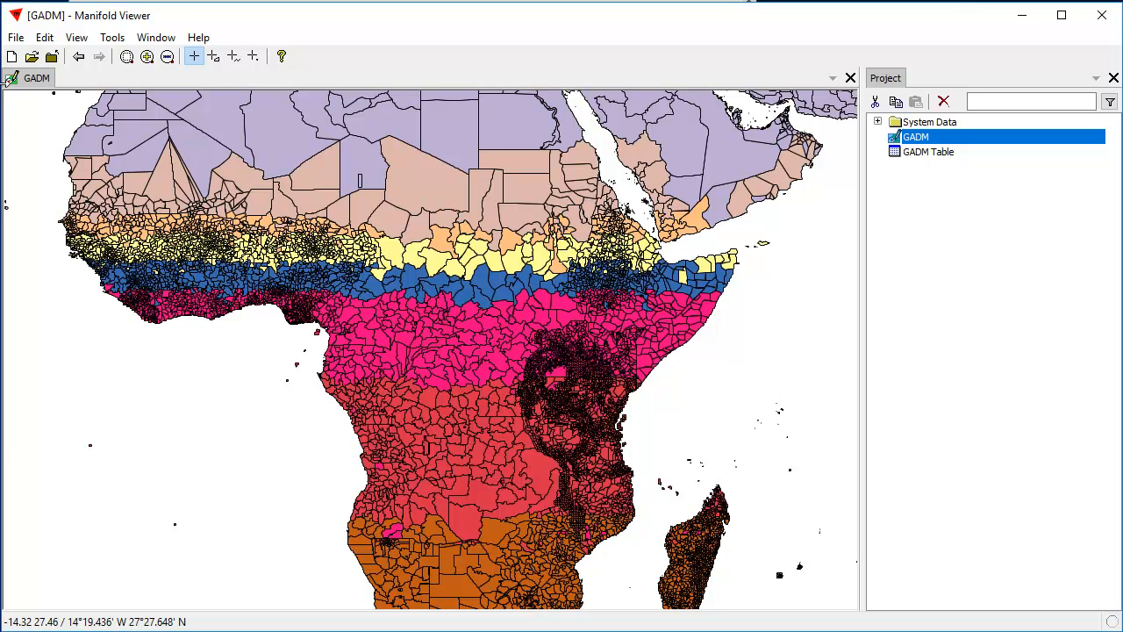
- Check the fill color's field, intervals and colors in the GADM drawing's style, leaving the settings as they are
click(45, 38)
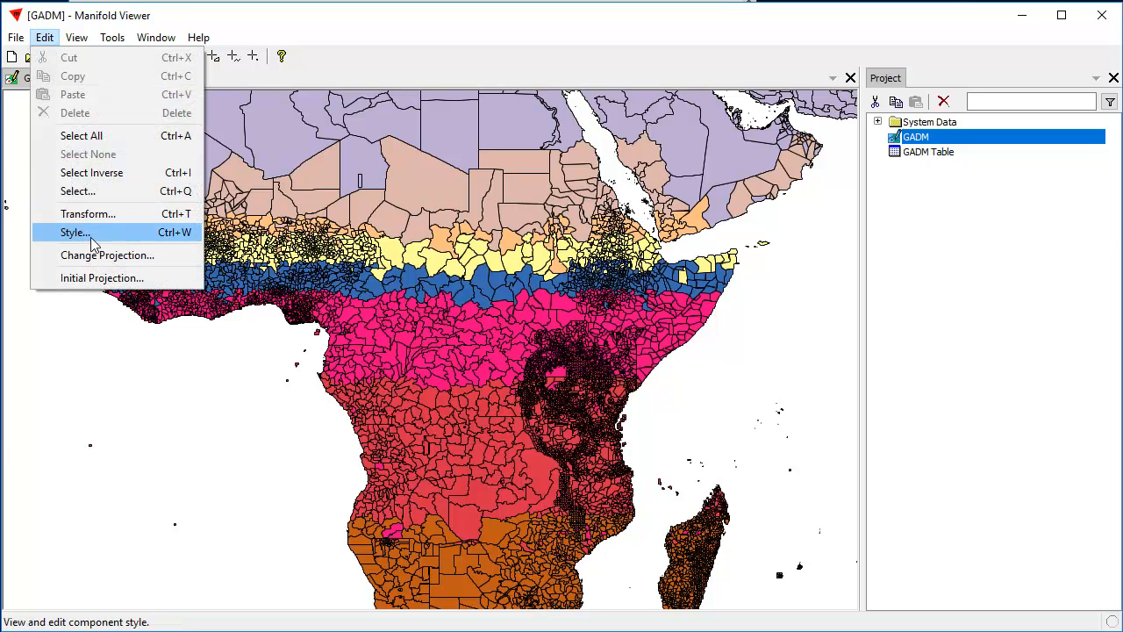
click(76, 233)
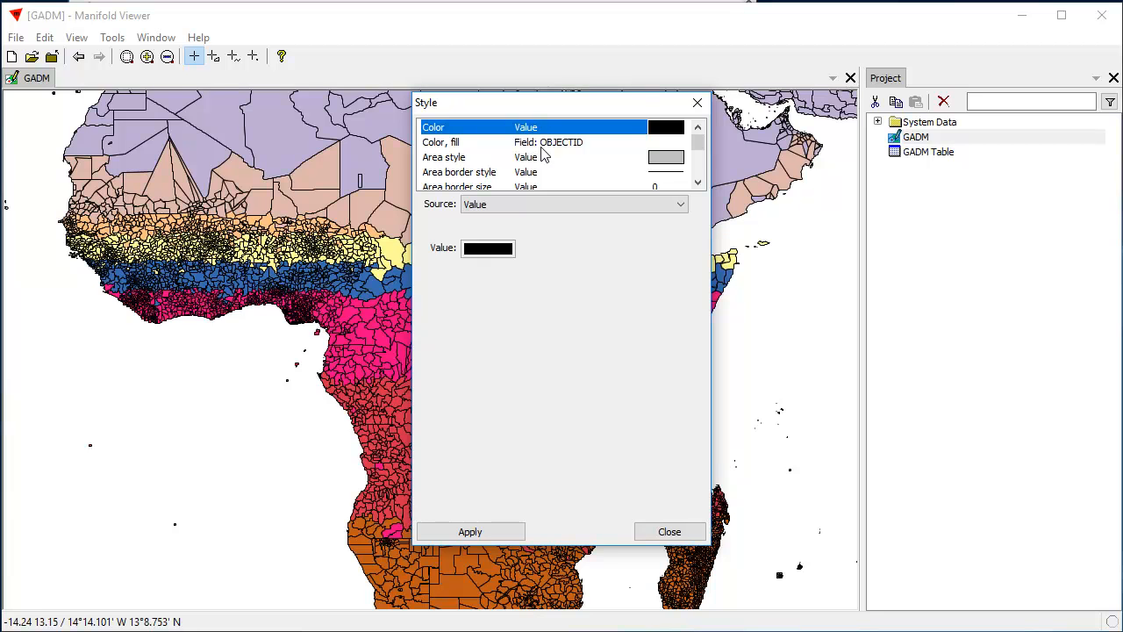
click(544, 144)
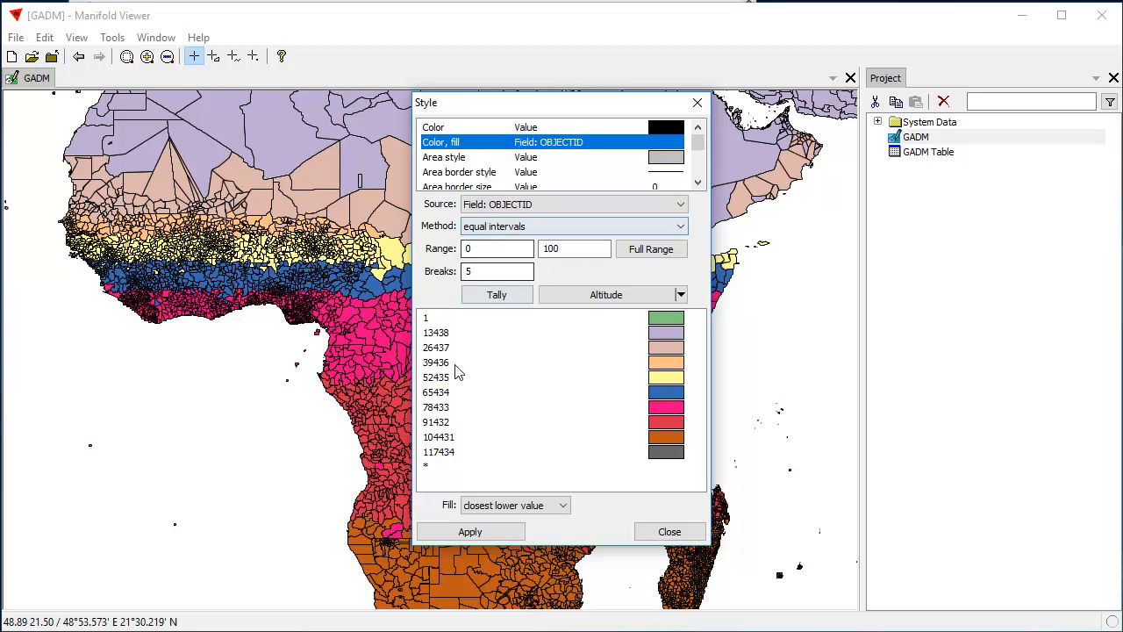
click(675, 531)
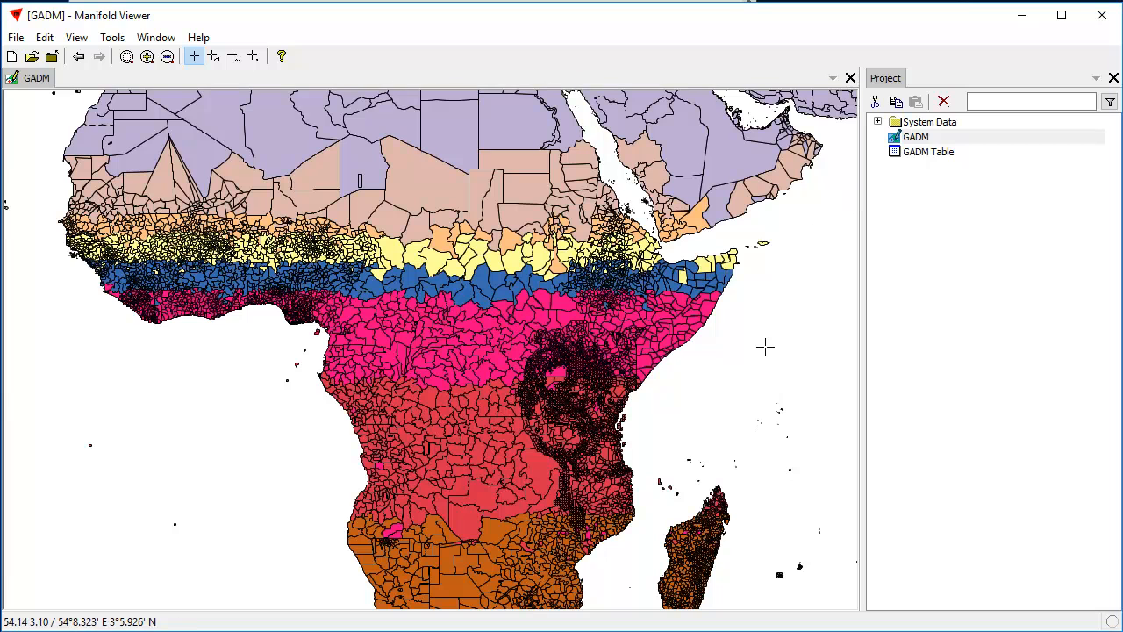
- Copy the full StyleColorBack value from the GADM drawing's properties
right_click(918, 141)
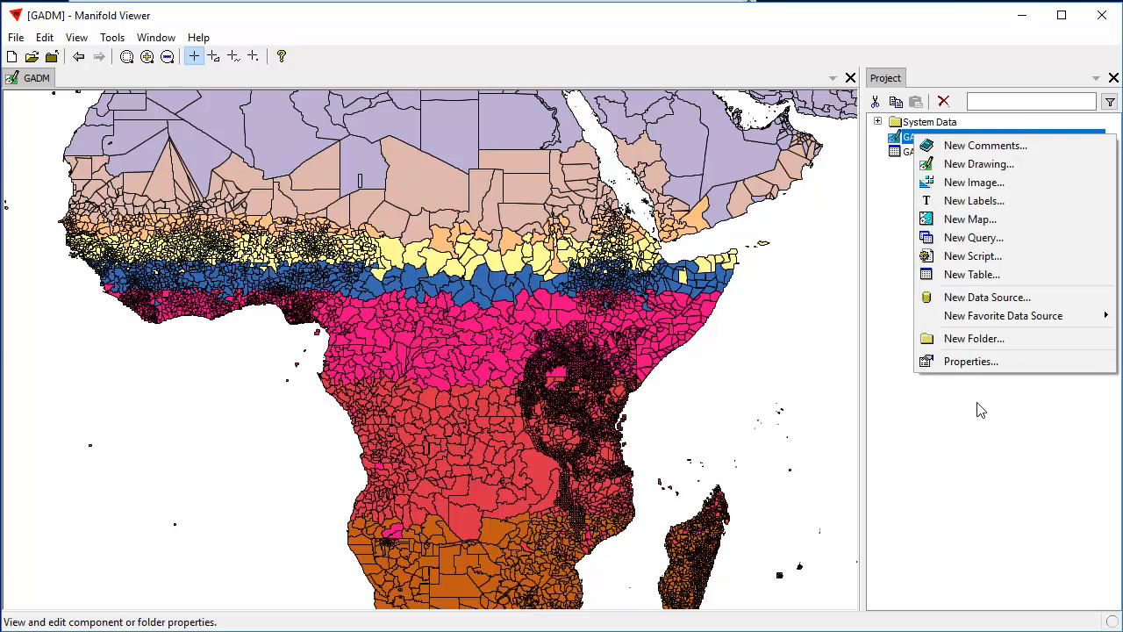
click(980, 361)
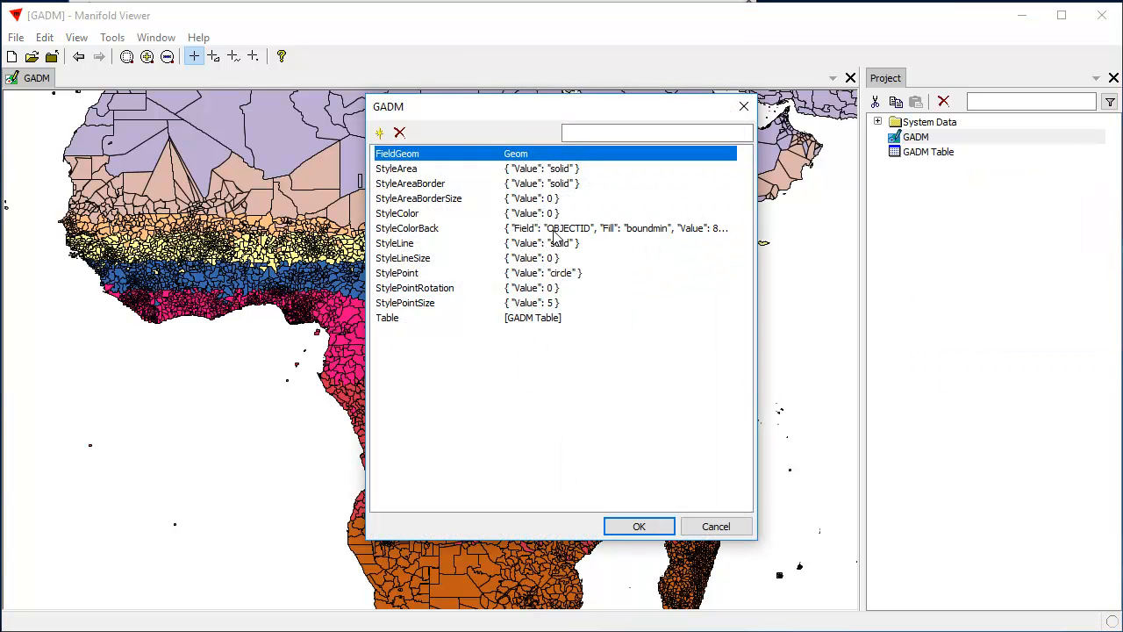
double_click(555, 228)
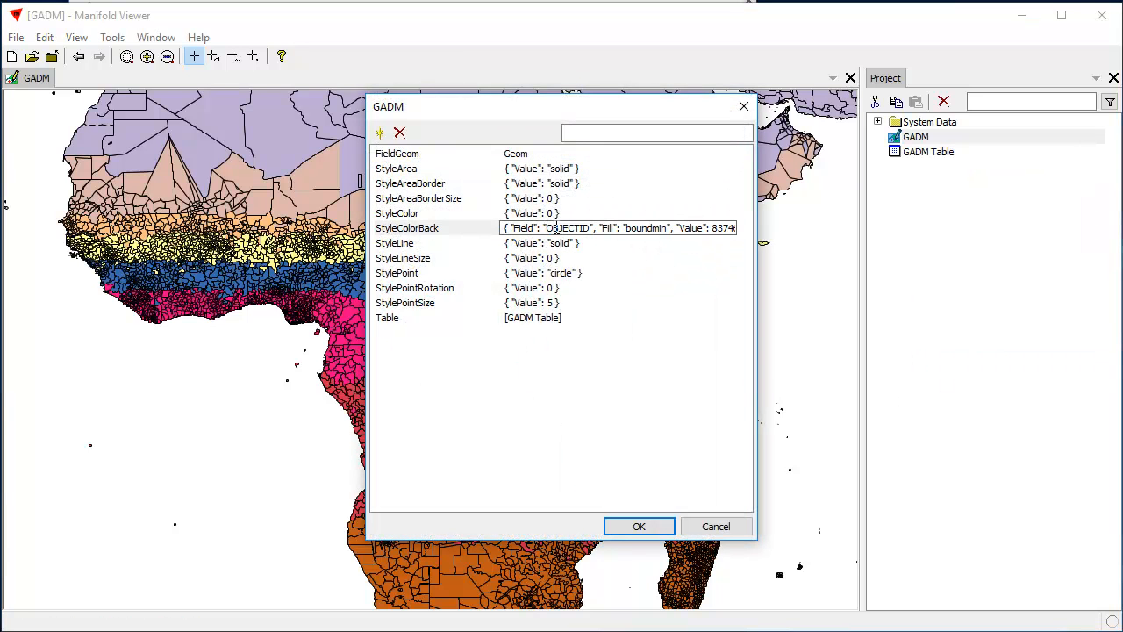
key(ctrl+a)
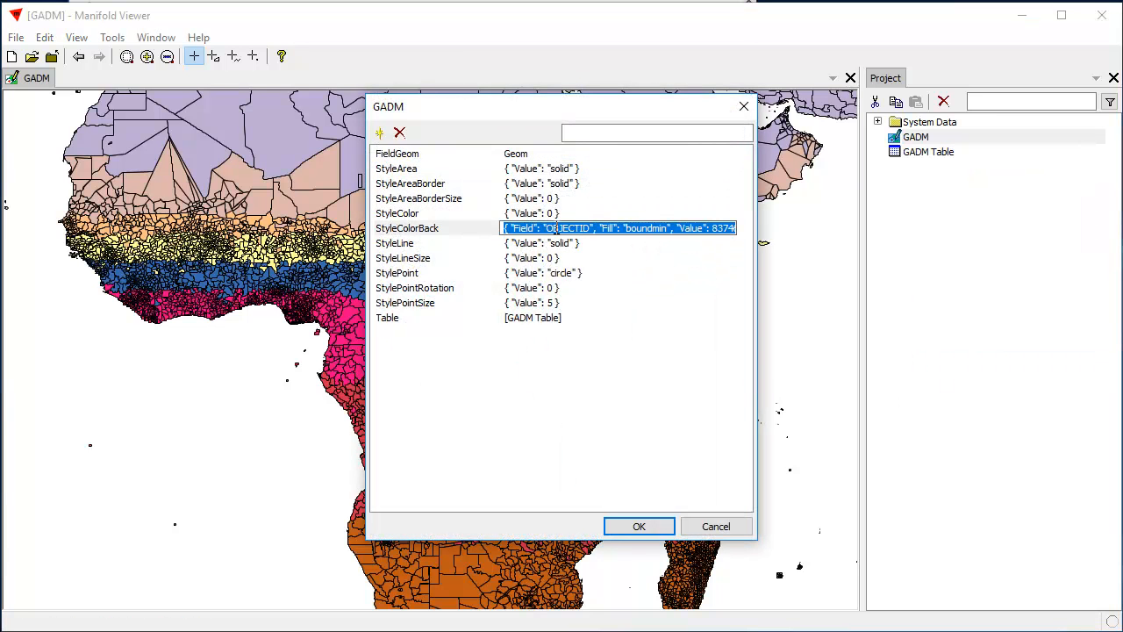
click(652, 529)
click(652, 531)
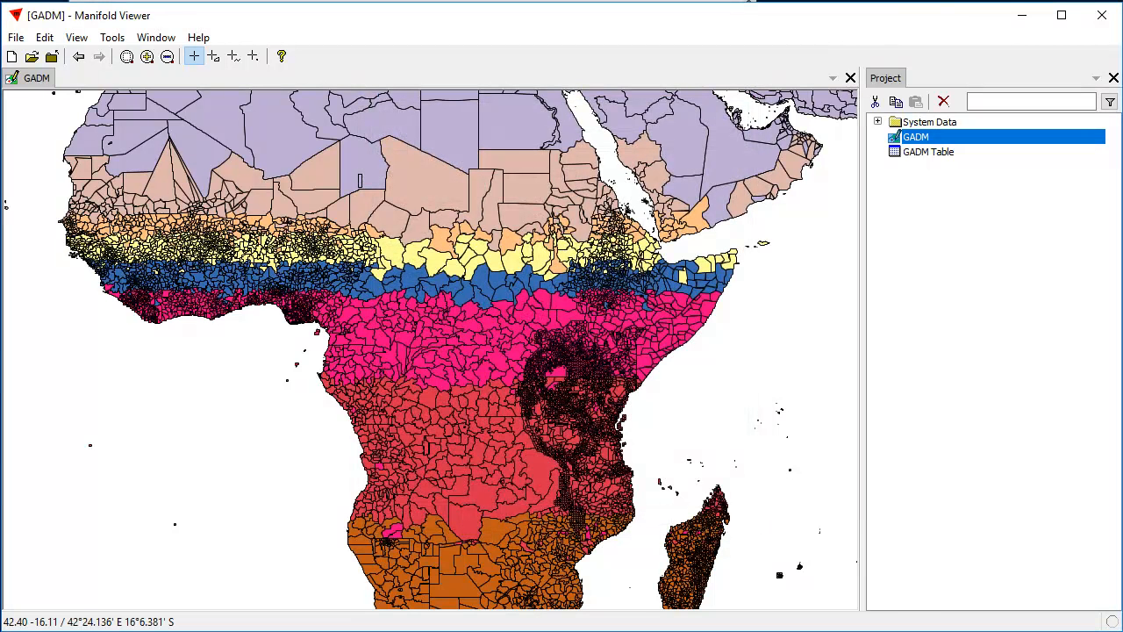
- Switch to Notepad, paste the copied StyleColorBack value into notes.txt, and save the file before returning to Manifold Viewer
key(alt+Tab)
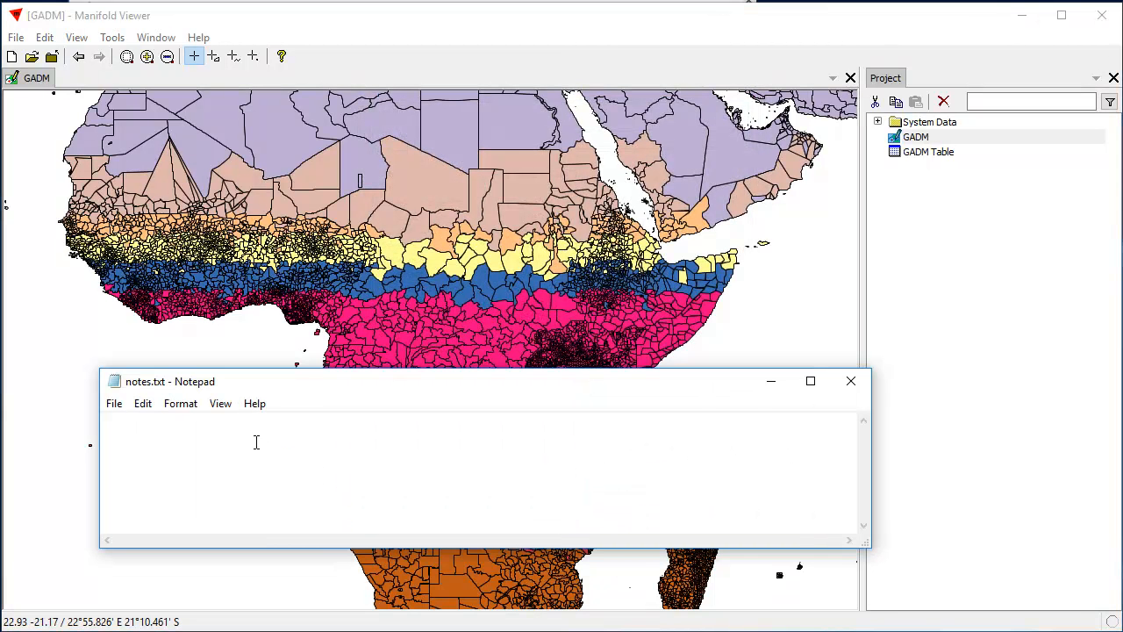
right_click(245, 438)
click(290, 513)
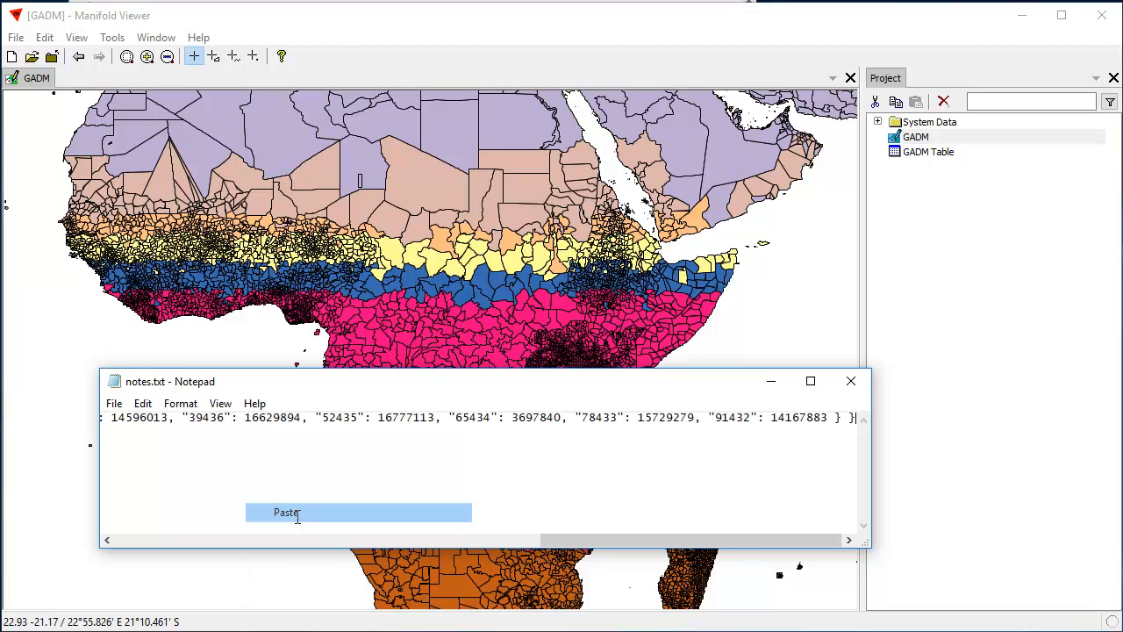
drag(585, 540, 107, 539)
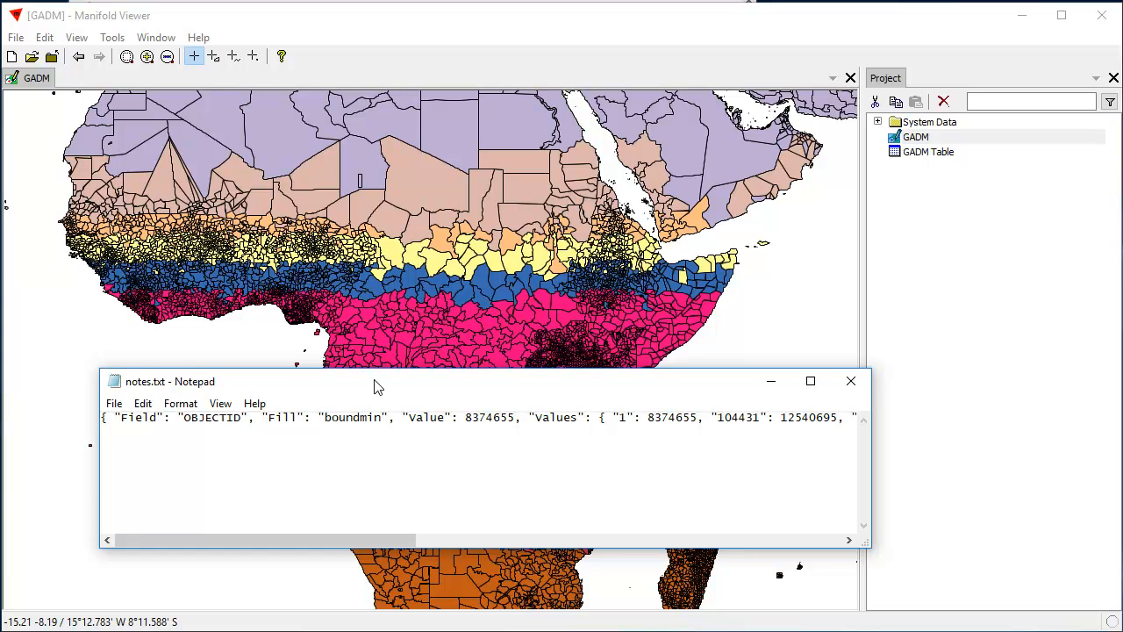
click(114, 403)
mouse_move(273, 395)
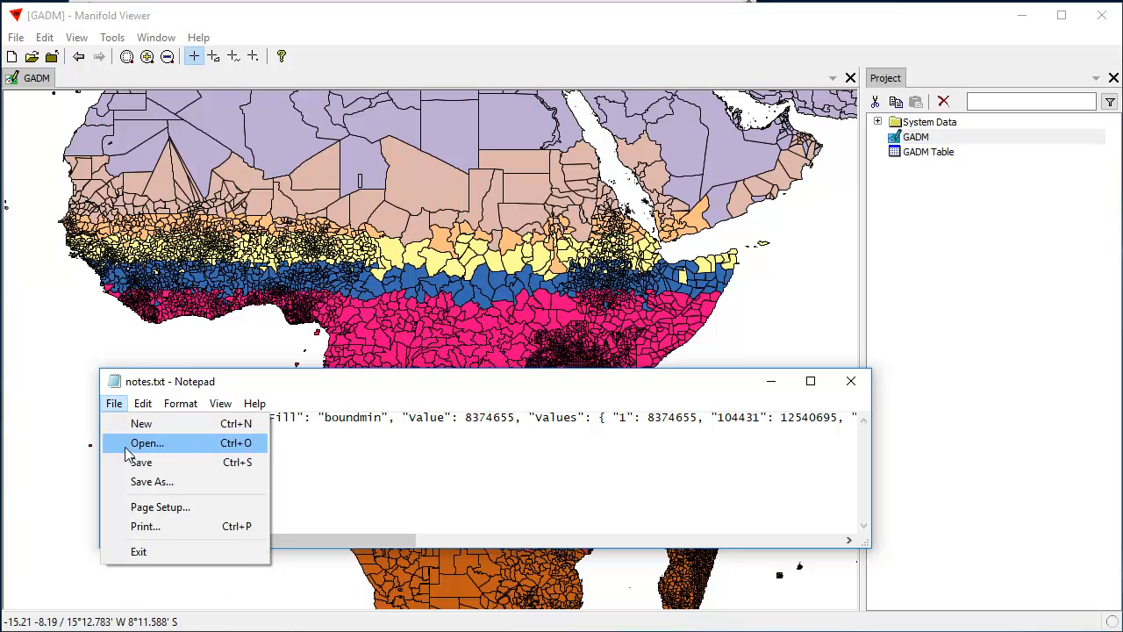
click(130, 462)
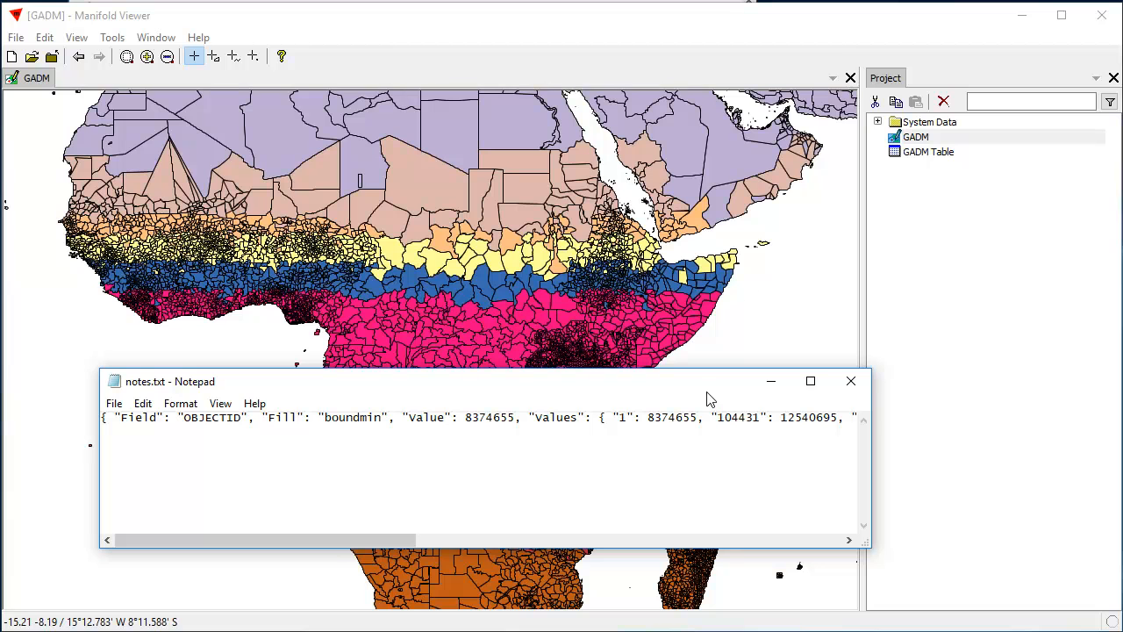
click(825, 25)
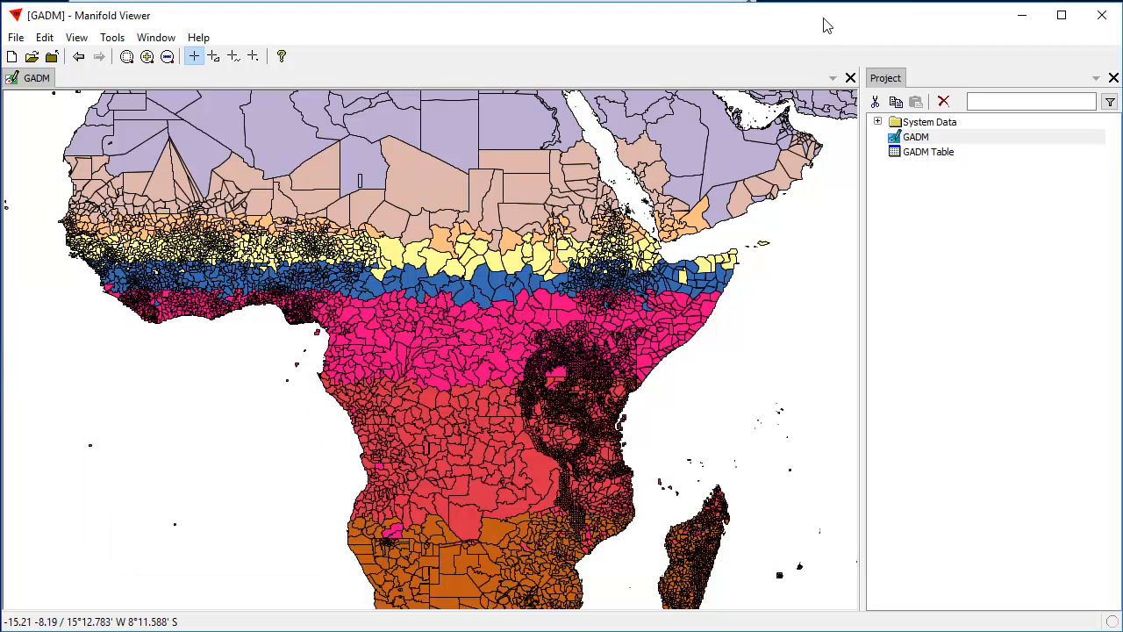